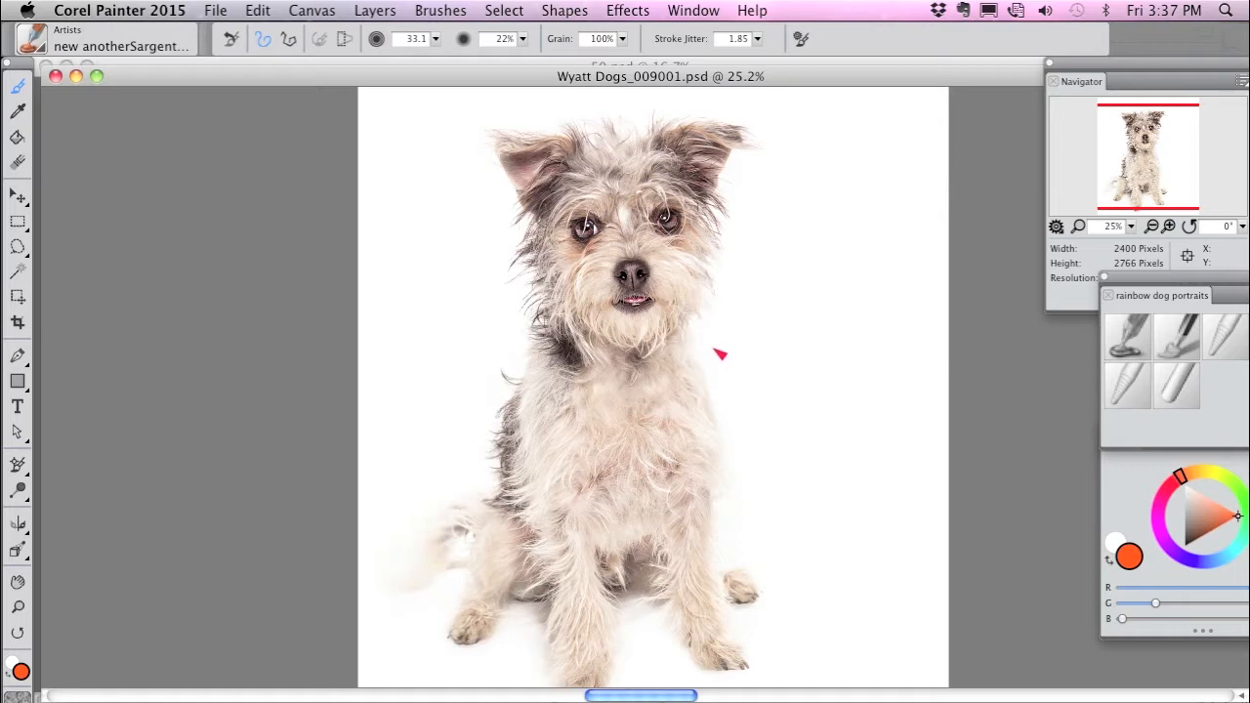
# Show the painted dog portrait Wyatt Dogs_009032.psd with the whole figure in view.
pyautogui.click(694, 11)
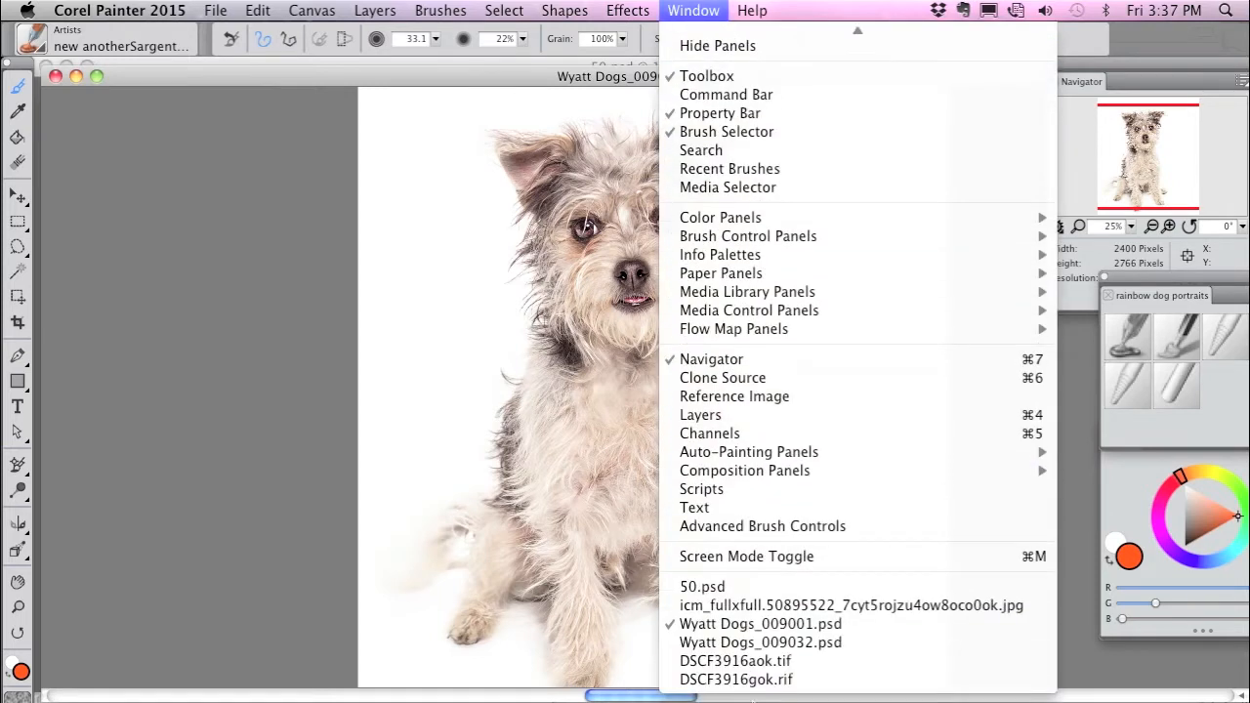
pyautogui.click(781, 642)
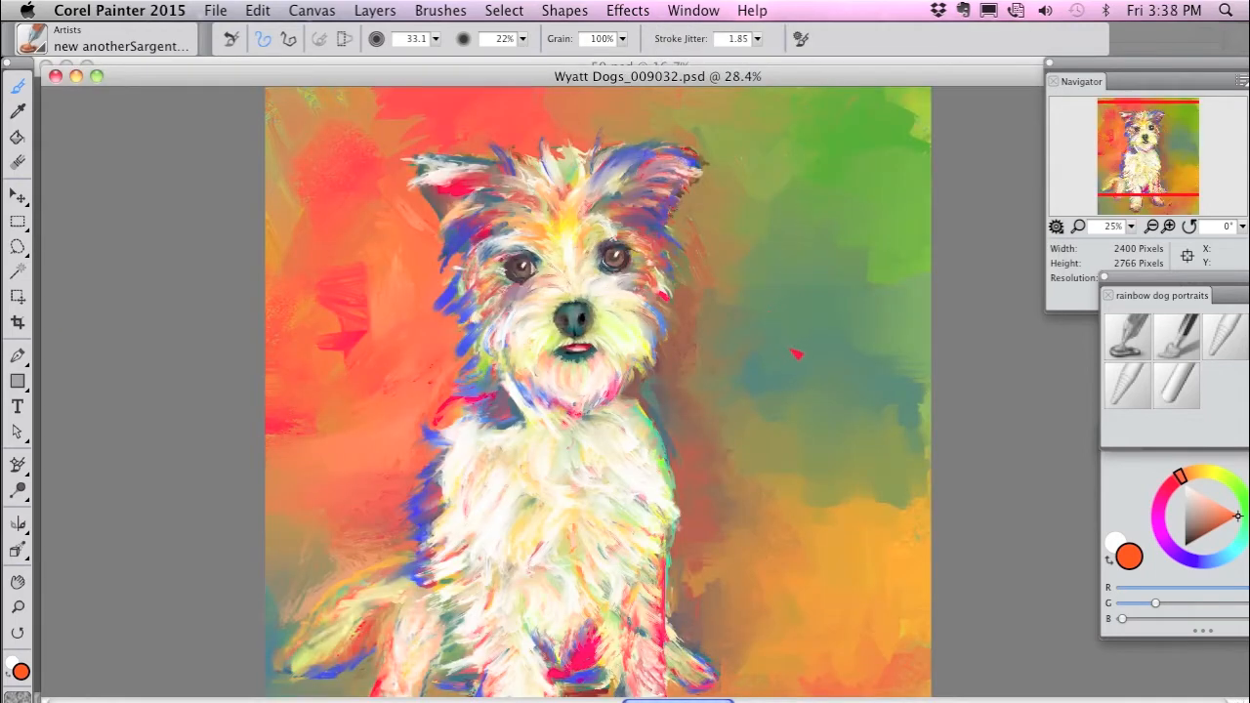
pyautogui.scroll(-2, 800, 366)
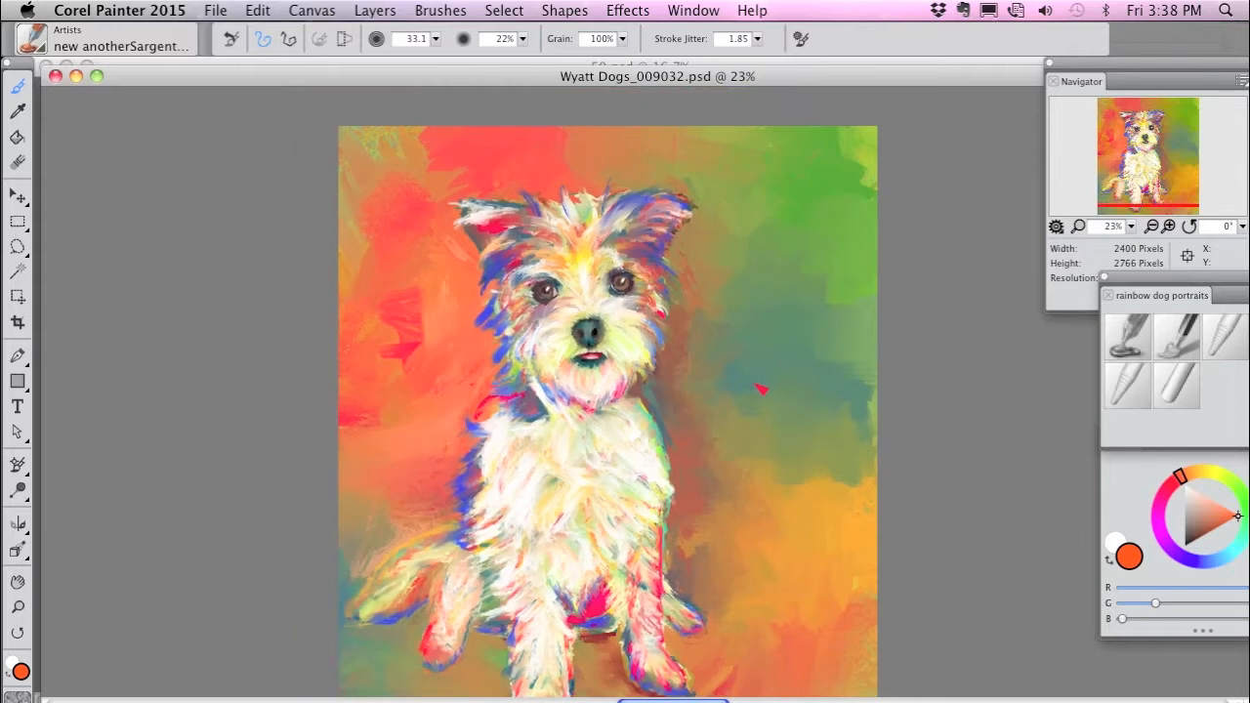
pyautogui.scroll(-2, 765, 410)
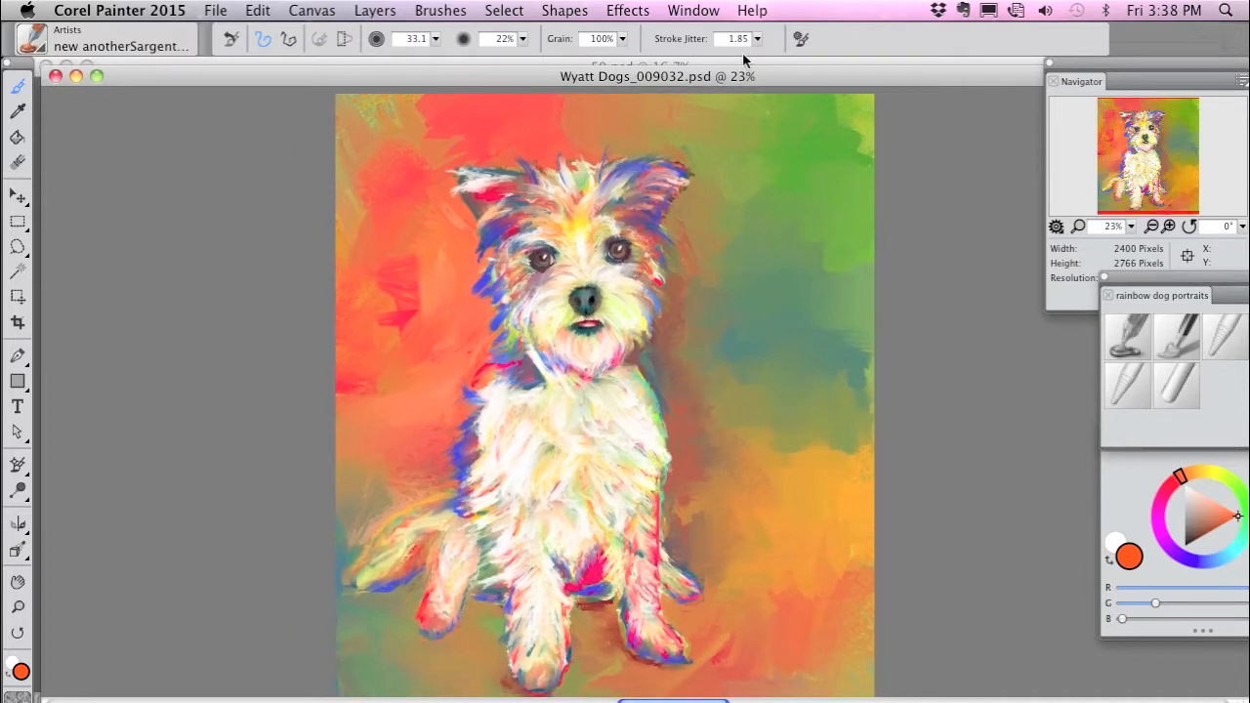
# Look at the framed dog photo icm_fullxfull.50895522_7cyt5rojzu4ow8oco0ok.jpg and its painted counterpart 50.psd.
pyautogui.click(694, 11)
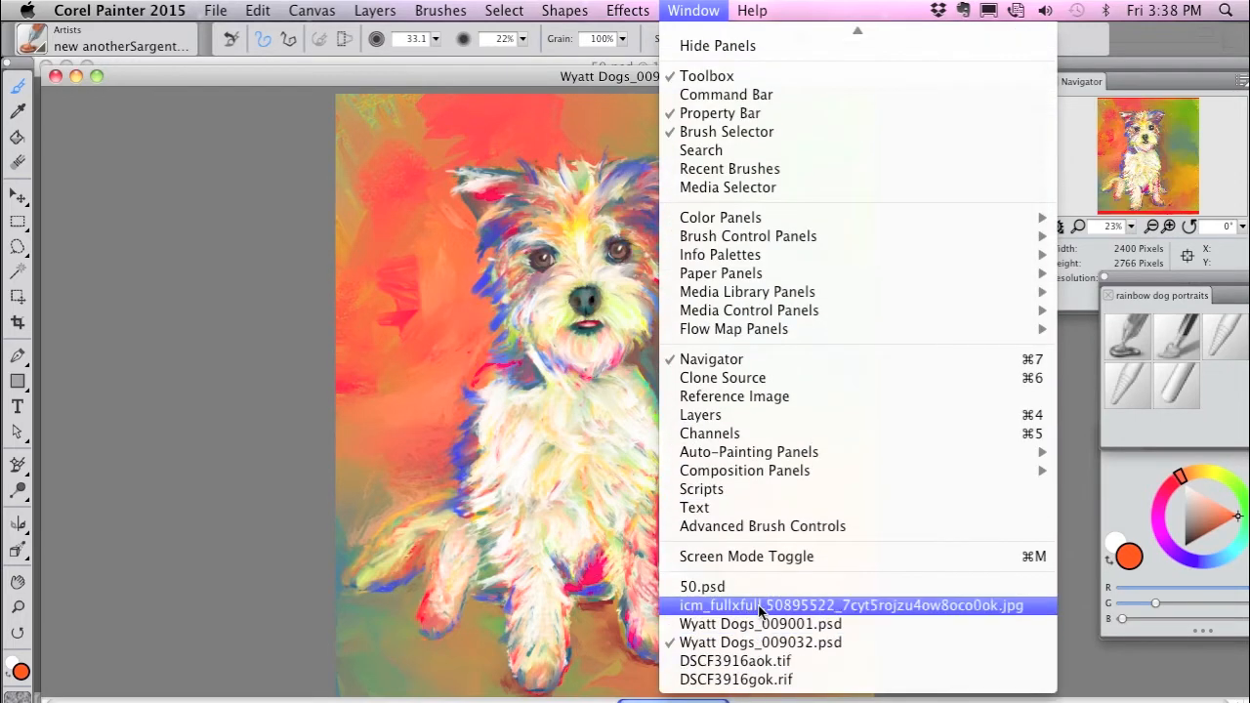
pyautogui.click(761, 606)
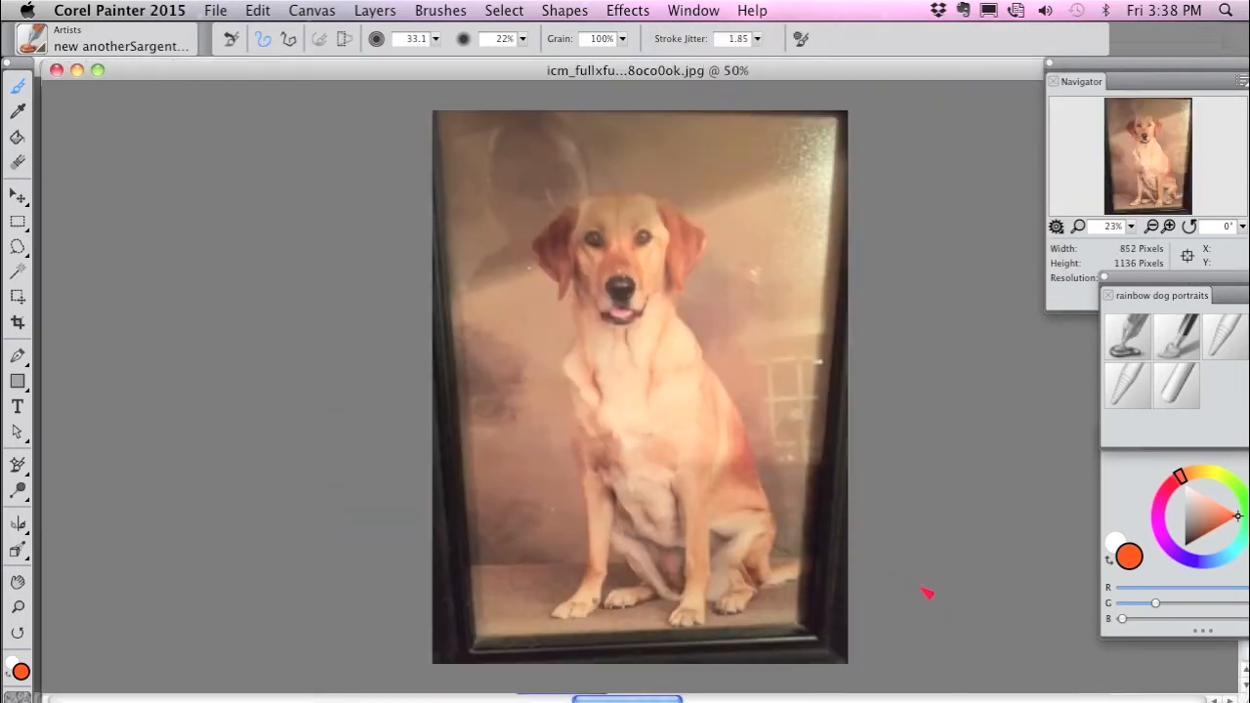
pyautogui.click(694, 10)
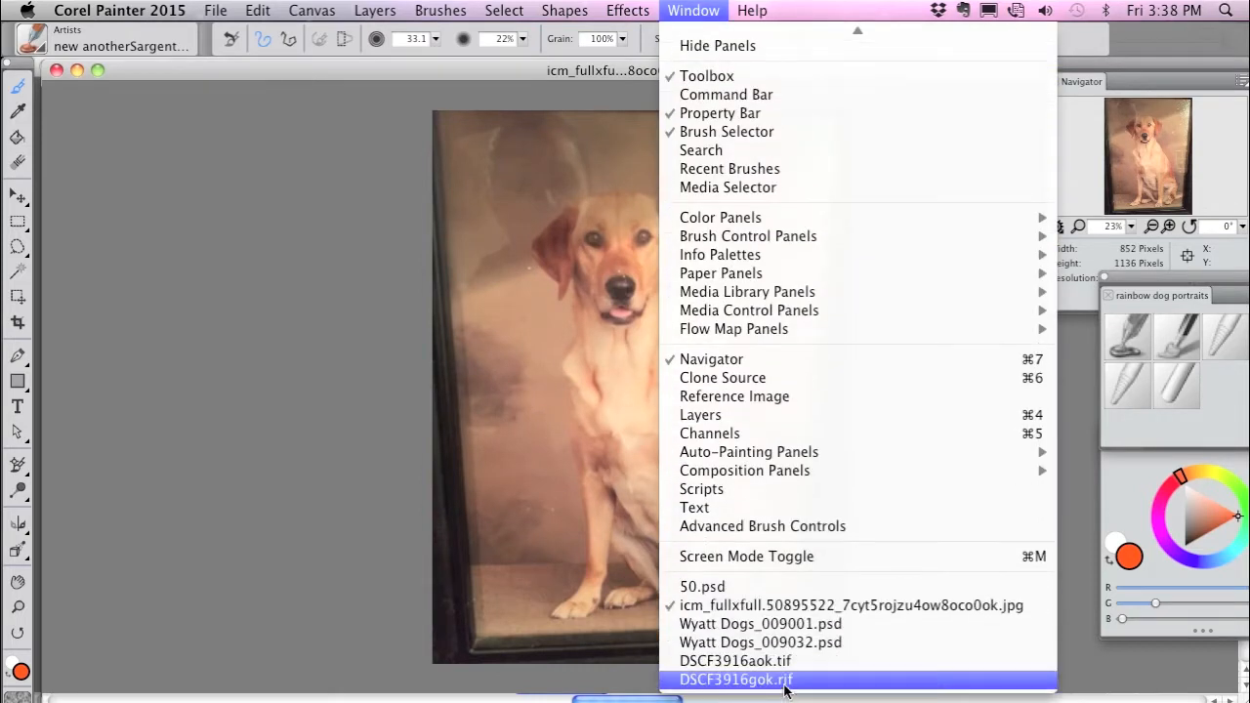
pyautogui.click(724, 592)
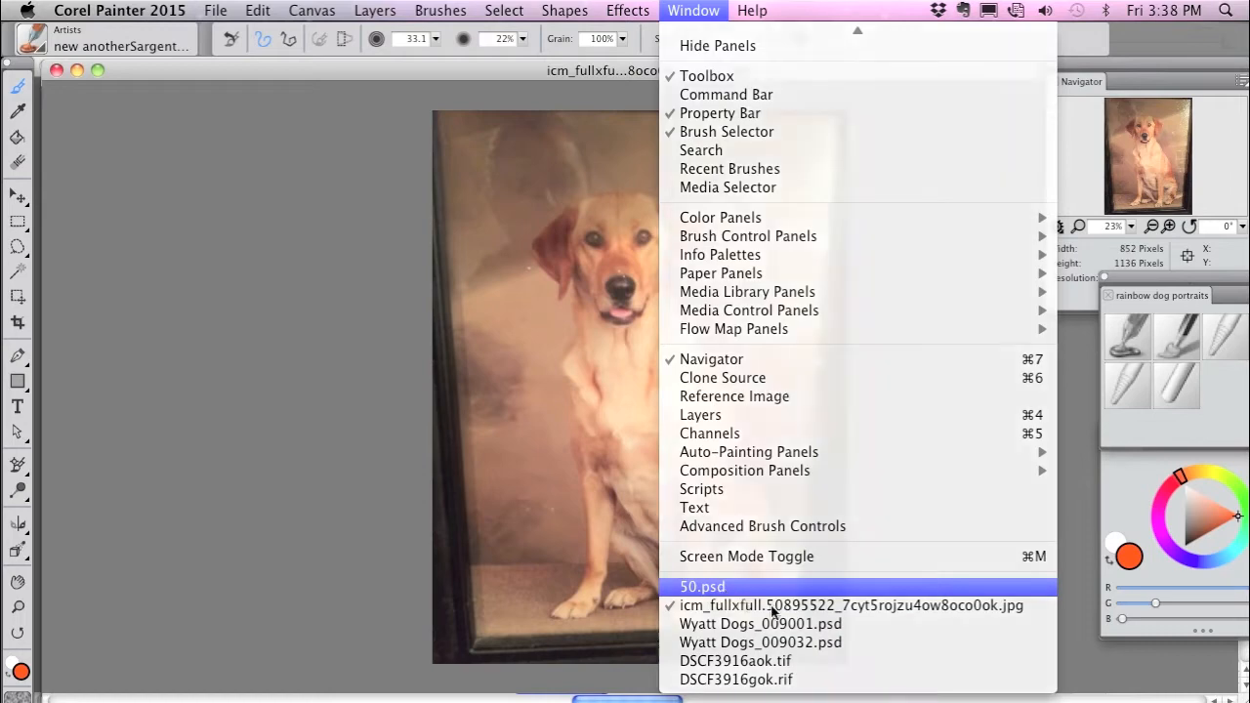
pyautogui.moveTo(878, 586); pyautogui.dragTo(882, 538)
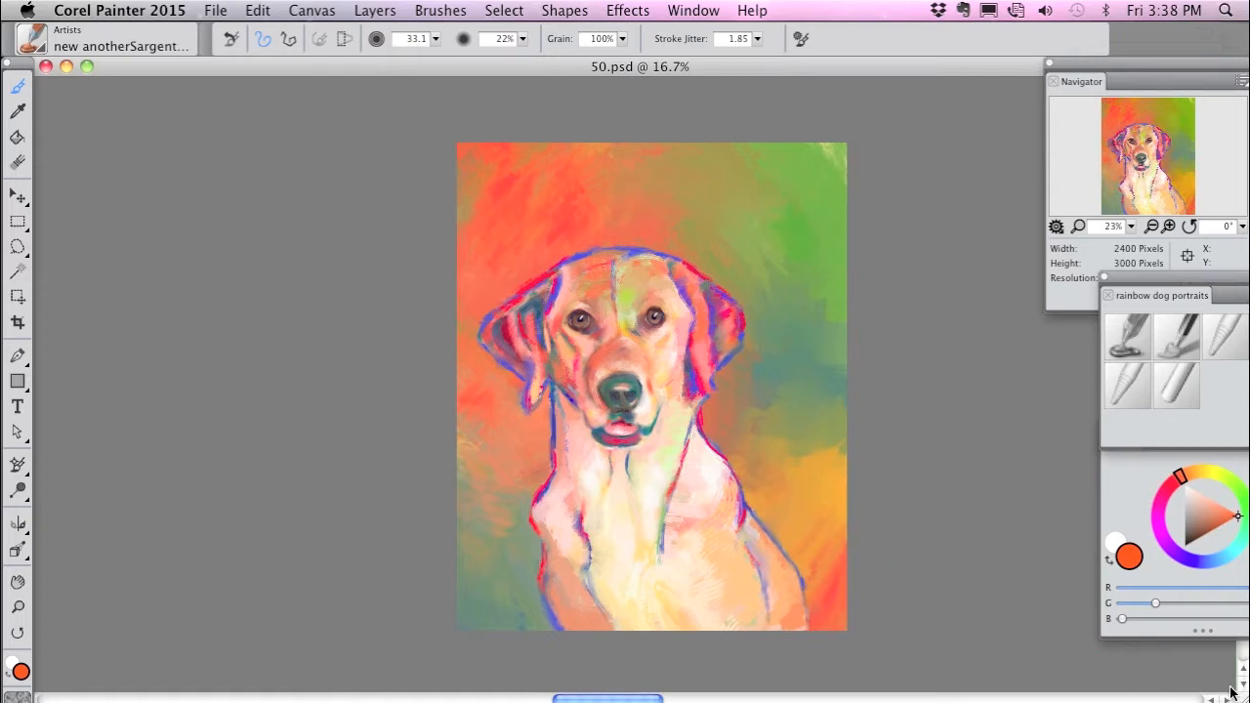
# Compare the 50.psd painting with the framed dog photo side by side, and enlarge the painting's window again.
pyautogui.moveTo(1232, 690); pyautogui.dragTo(600, 696)
pyautogui.click(802, 594)
pyautogui.moveTo(796, 574); pyautogui.dragTo(932, 577)
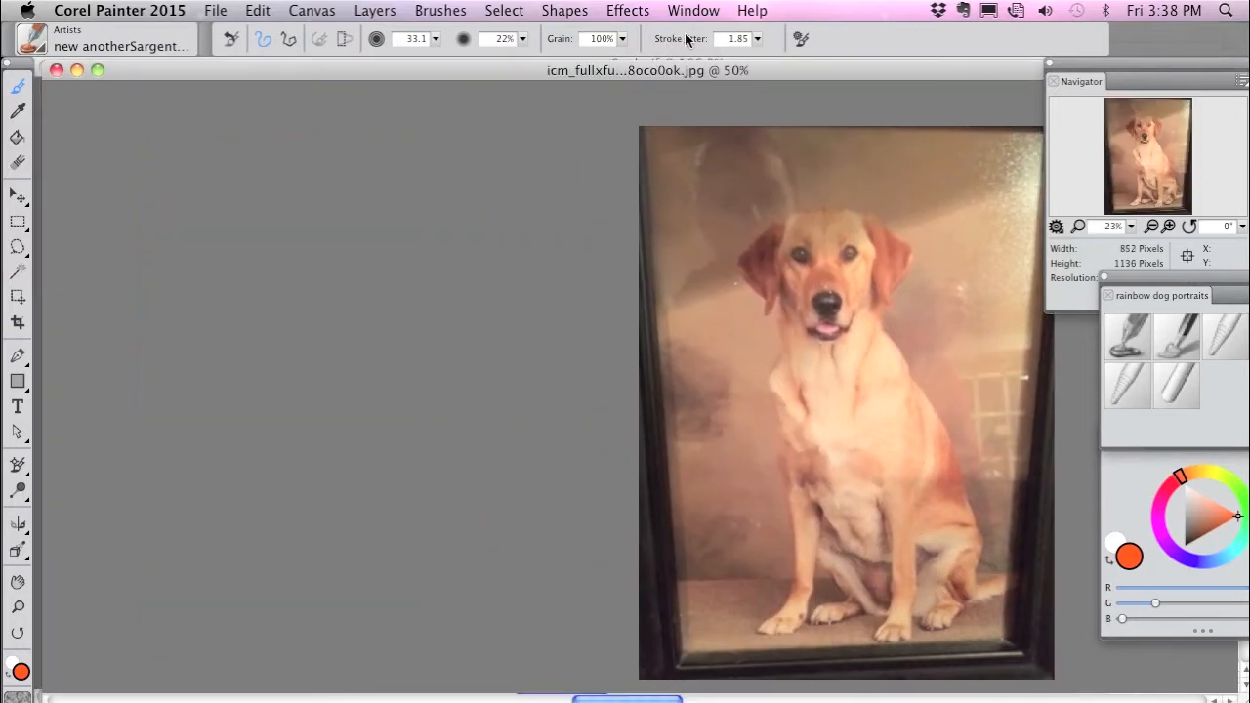
pyautogui.click(693, 9)
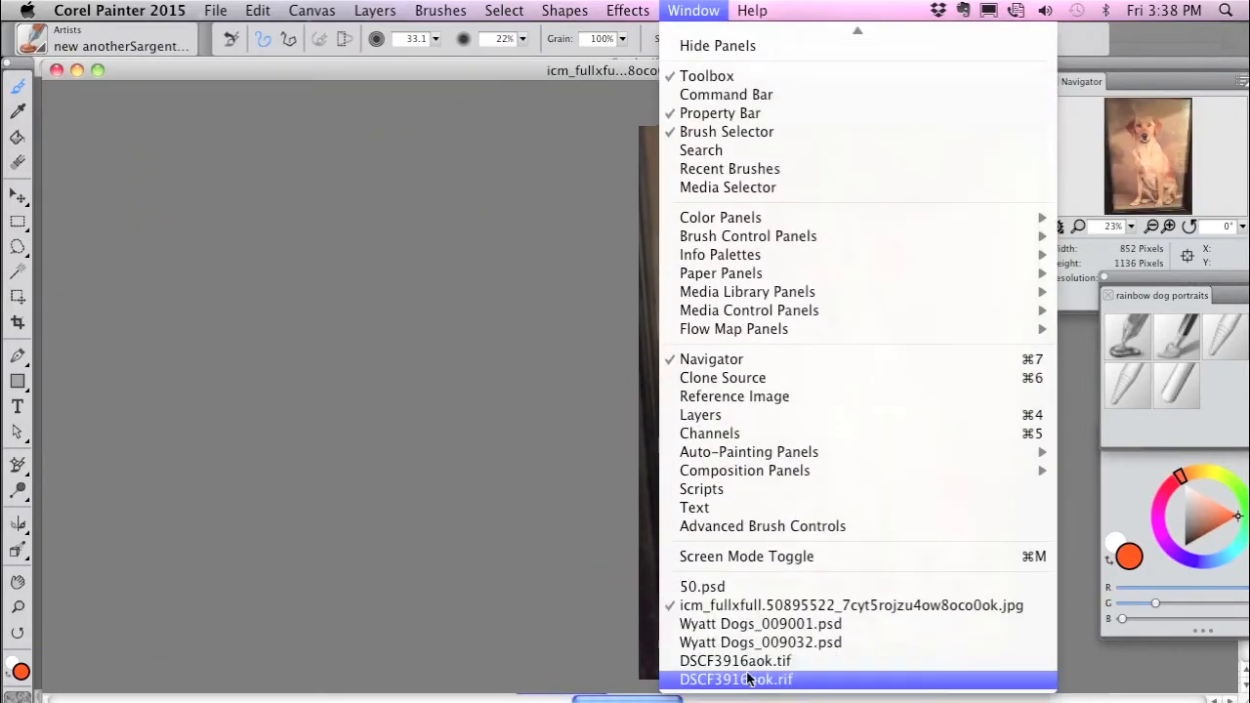
pyautogui.click(732, 587)
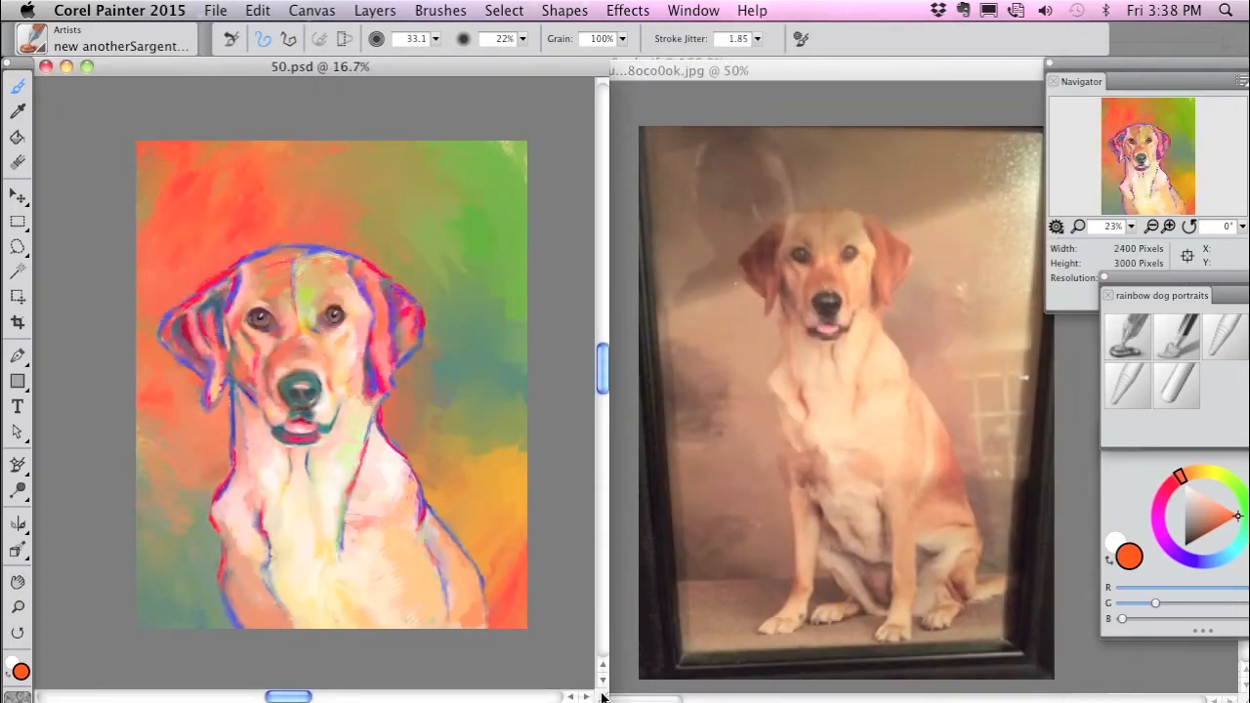
pyautogui.moveTo(603, 695); pyautogui.dragTo(630, 689)
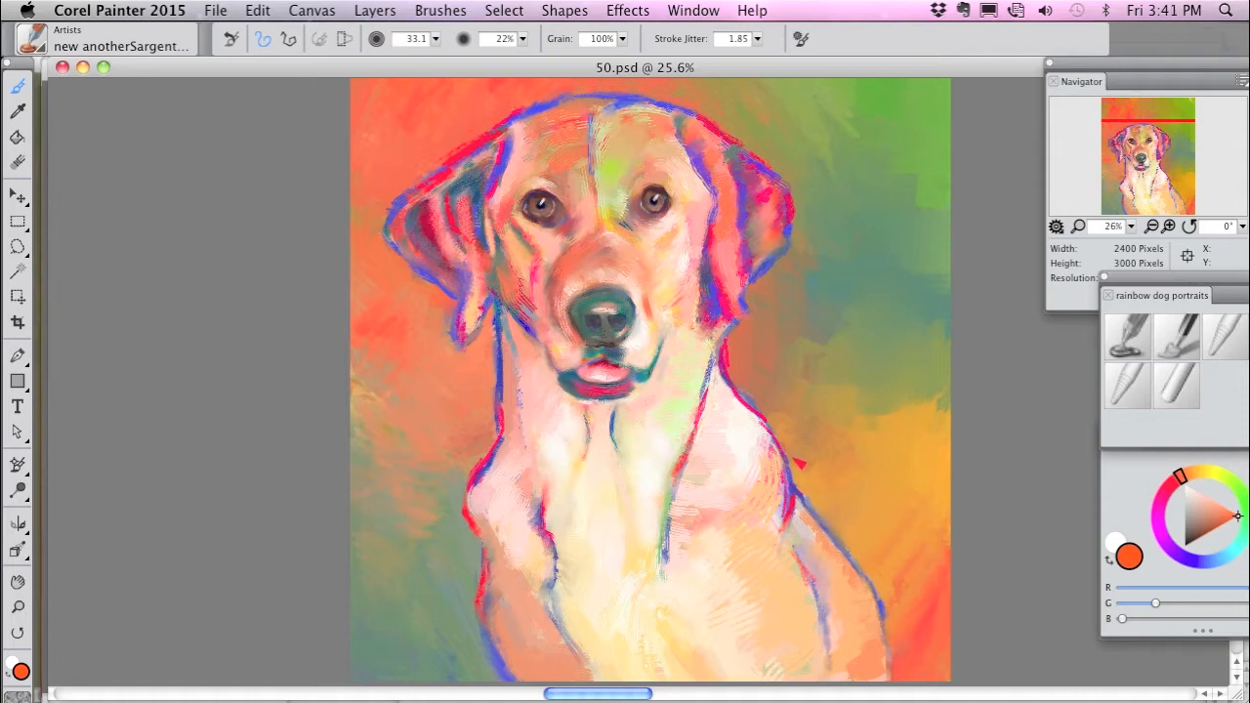
# Select the Water Rake variant from the Blenders category for working on the 50.psd dog portrait.
pyautogui.scroll(5, 797, 478)
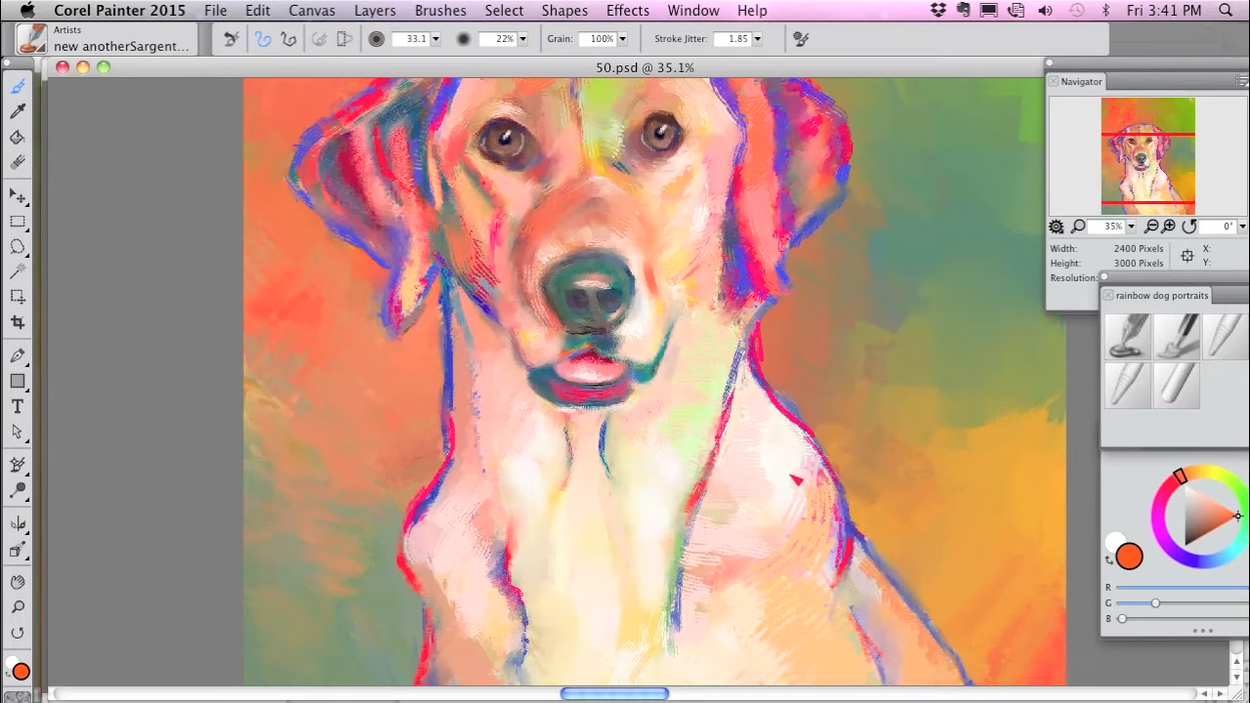
pyautogui.moveTo(817, 561); pyautogui.dragTo(745, 299)
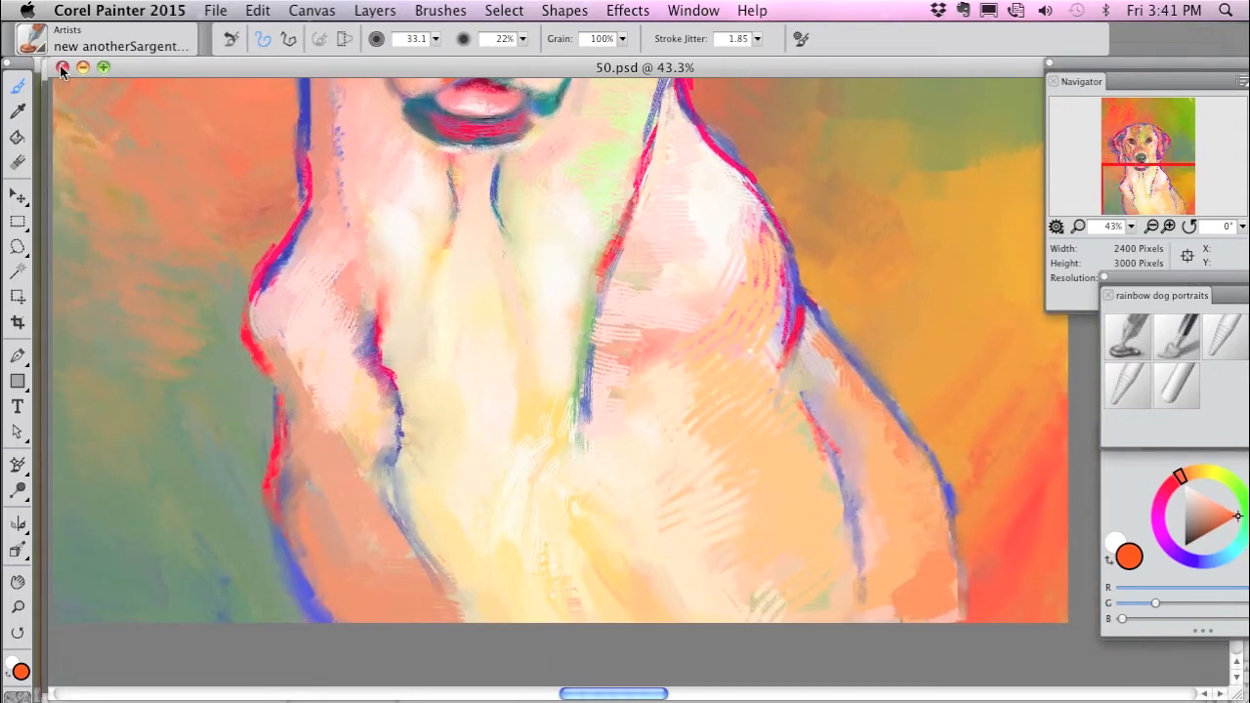
pyautogui.click(35, 41)
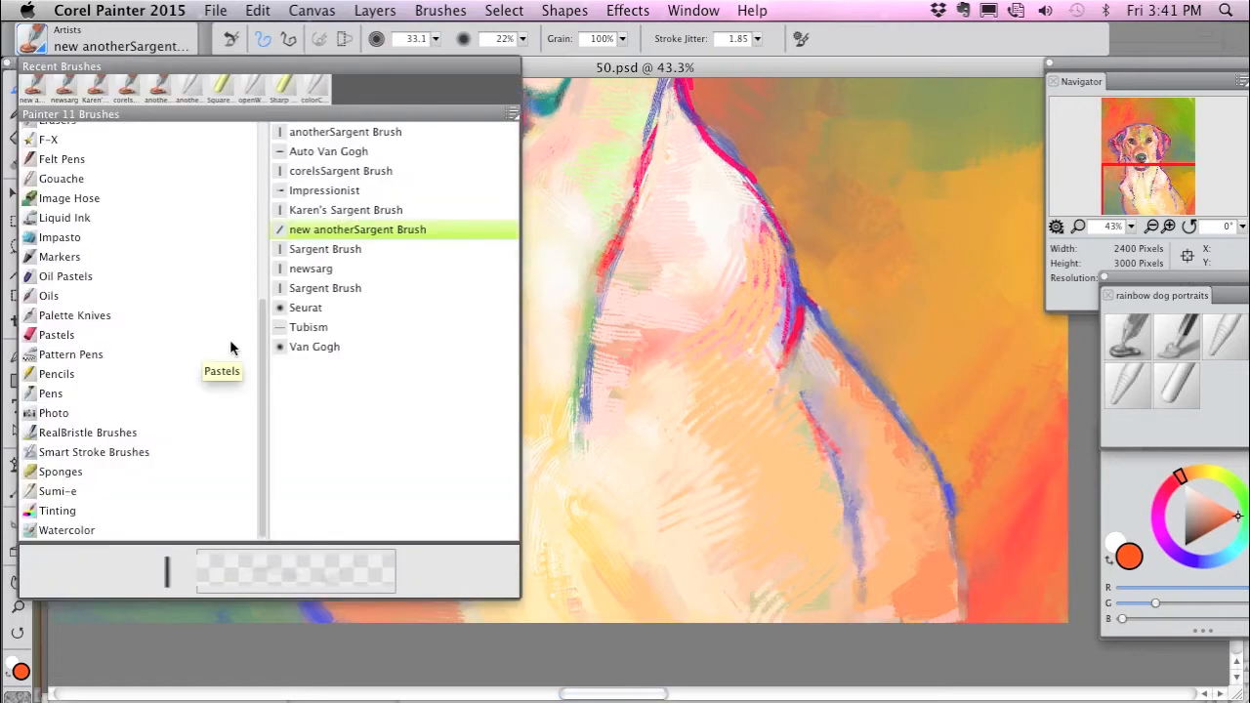
pyautogui.moveTo(262, 504); pyautogui.dragTo(262, 376)
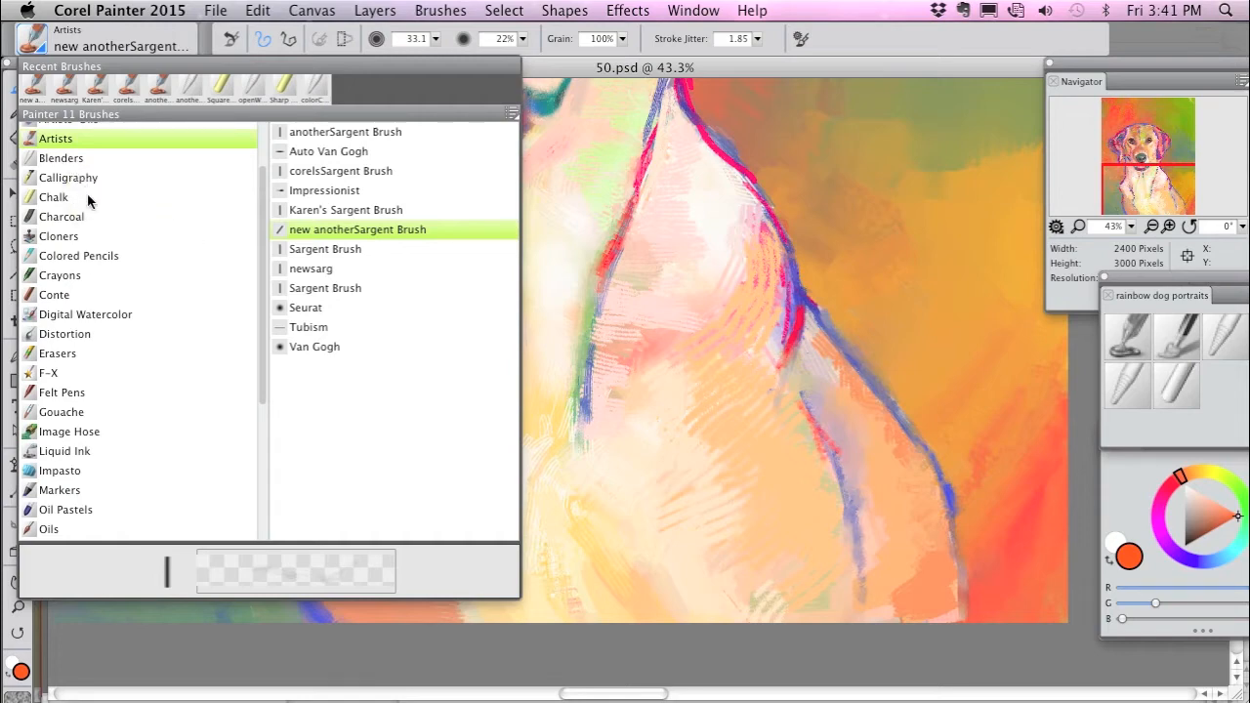
pyautogui.click(61, 158)
pyautogui.scroll(-10, 511, 335)
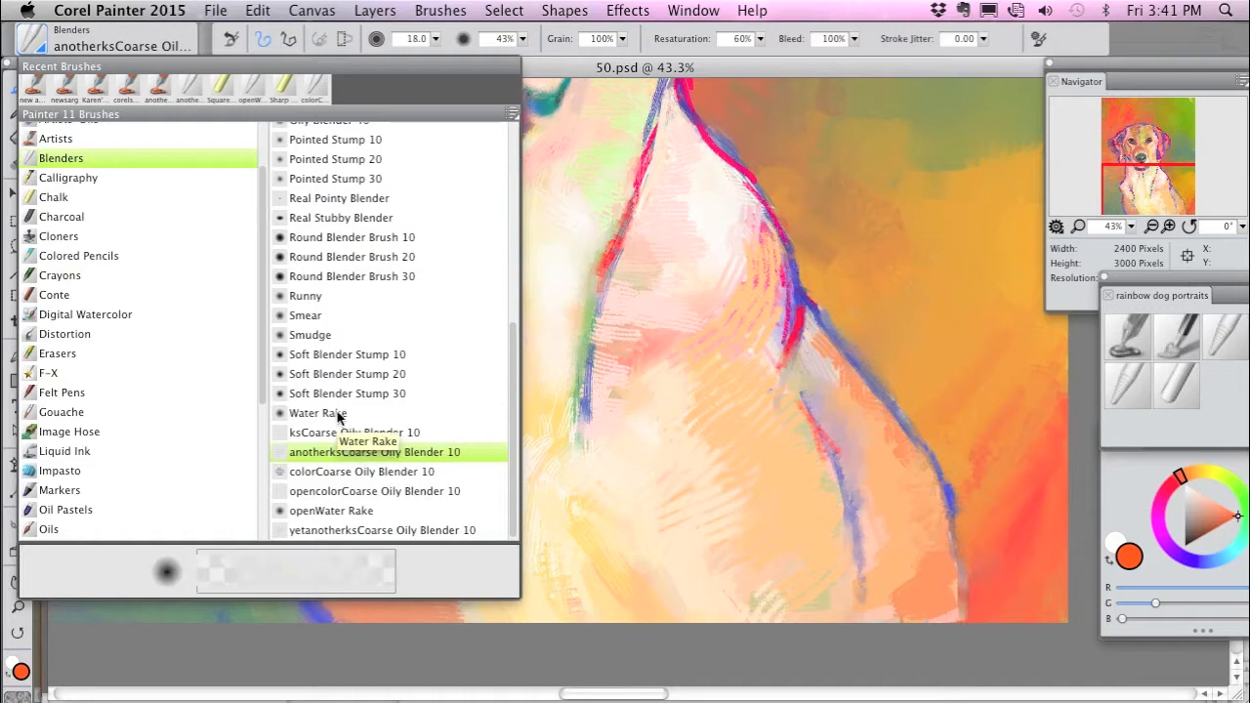
pyautogui.click(330, 414)
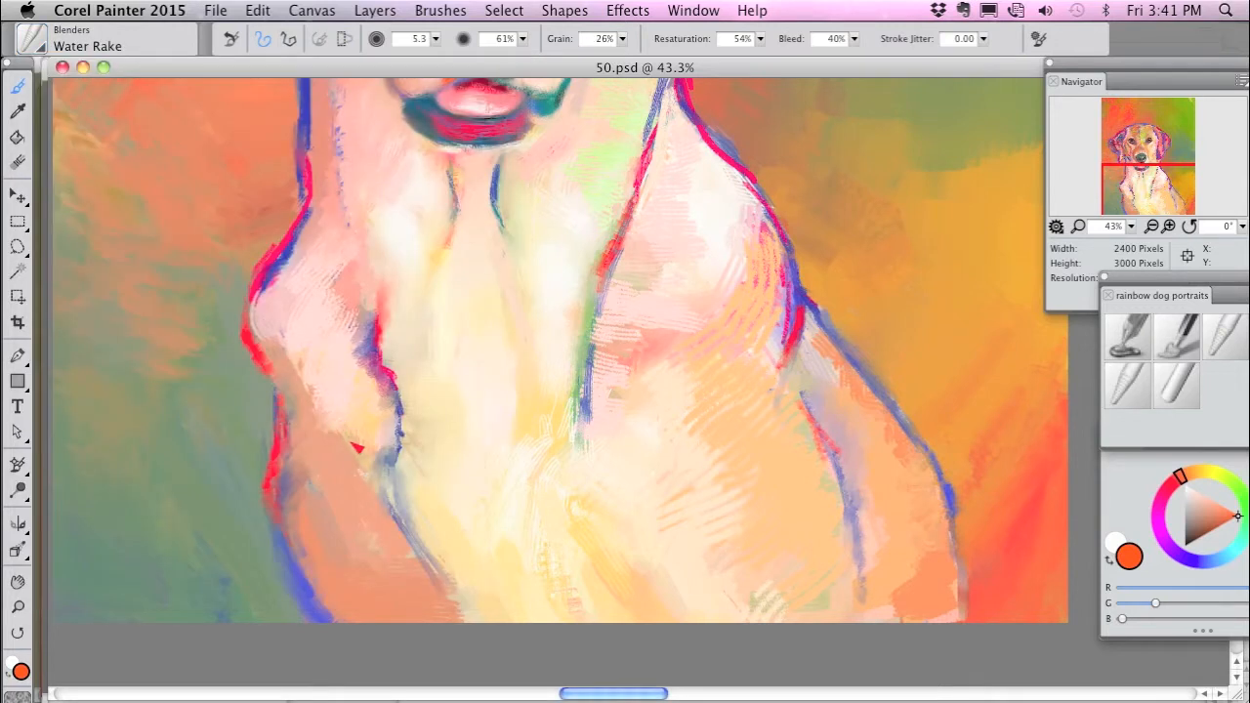
# Reset the Water Rake and blend the background beside the dog's shoulder at brush size 14.5.
pyautogui.click(230, 39)
pyautogui.moveTo(951, 237); pyautogui.dragTo(751, 394)
pyautogui.moveTo(740, 328)
pyautogui.mouseDown()
pyautogui.moveTo(745, 367)
pyautogui.moveTo(767, 291)
pyautogui.moveTo(716, 385)
pyautogui.moveTo(751, 376)
pyautogui.moveTo(737, 431)
pyautogui.moveTo(785, 347)
pyautogui.moveTo(742, 378)
pyautogui.moveTo(785, 271)
pyautogui.moveTo(743, 363)
pyautogui.moveTo(692, 395)
pyautogui.moveTo(739, 348)
pyautogui.moveTo(767, 369)
pyautogui.mouseUp()
pyautogui.click(436, 40)
pyautogui.moveTo(420, 53); pyautogui.dragTo(407, 54)
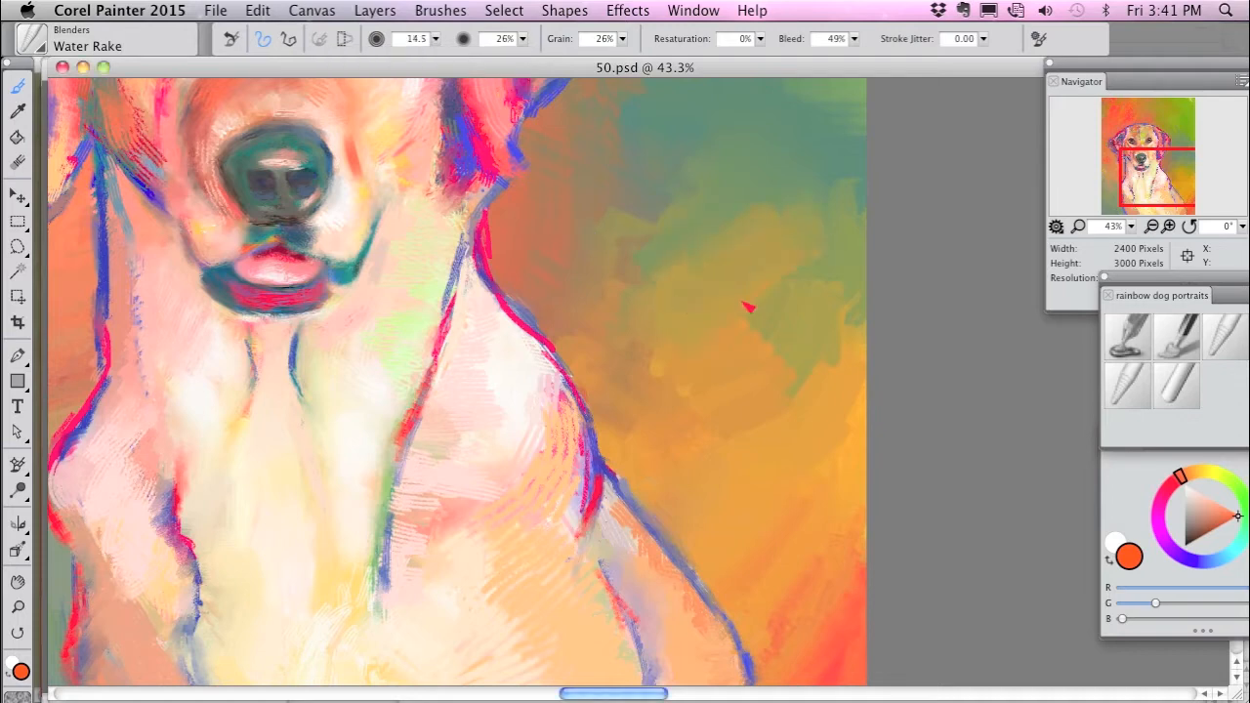
pyautogui.moveTo(771, 270)
pyautogui.mouseDown()
pyautogui.moveTo(722, 427)
pyautogui.moveTo(736, 401)
pyautogui.moveTo(740, 262)
pyautogui.moveTo(697, 474)
pyautogui.moveTo(785, 415)
pyautogui.moveTo(719, 423)
pyautogui.moveTo(818, 459)
pyautogui.mouseUp()
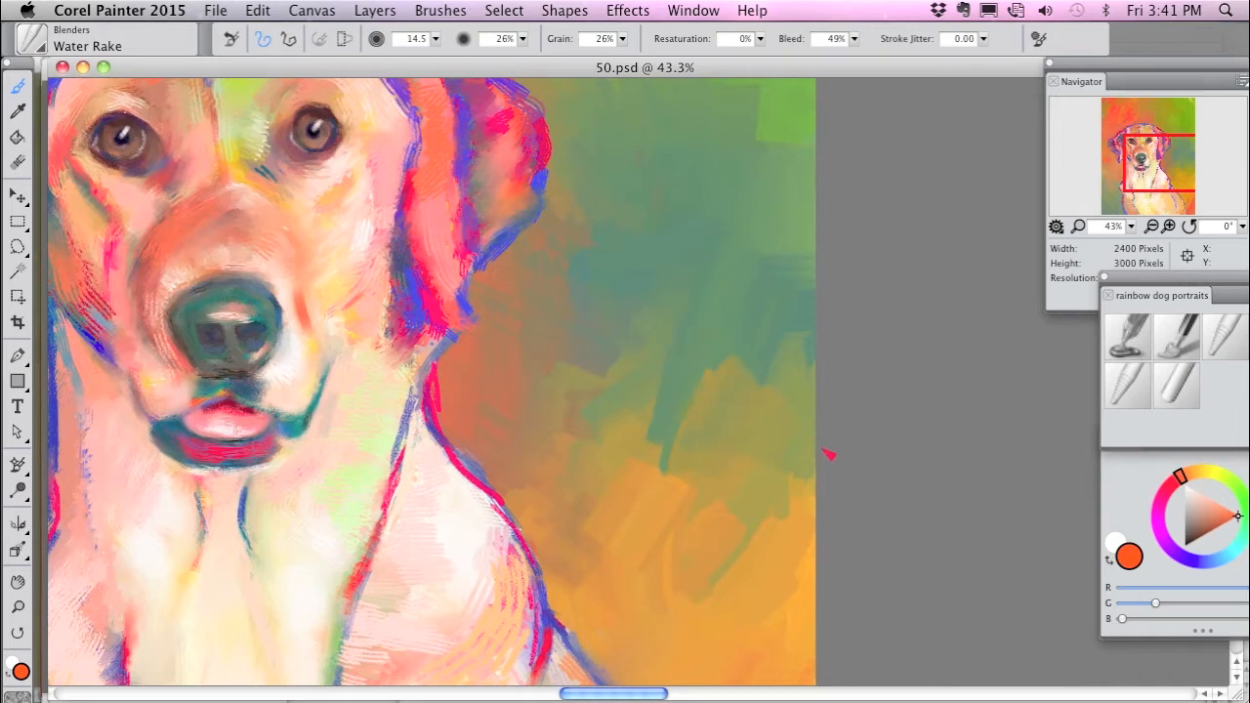
# Show the Rake brush controls, set Bristles to 7 and place them clear of the canvas.
pyautogui.click(694, 12)
pyautogui.moveTo(779, 397)
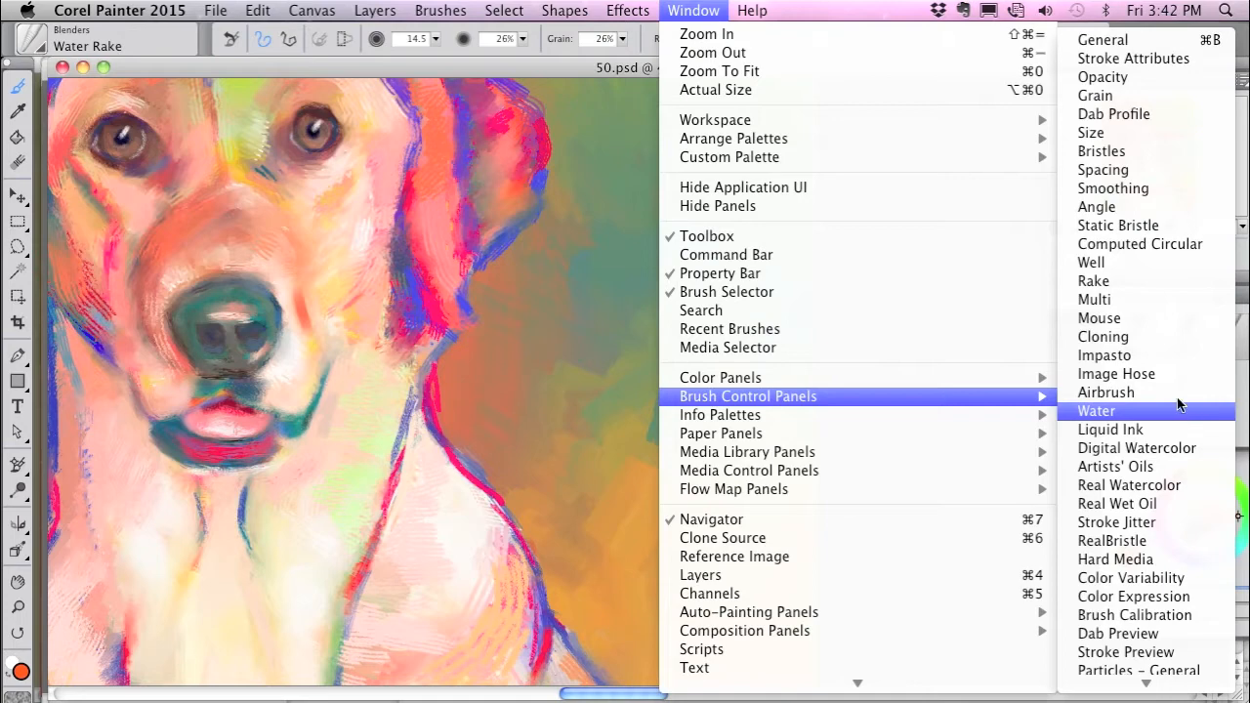
pyautogui.click(1165, 285)
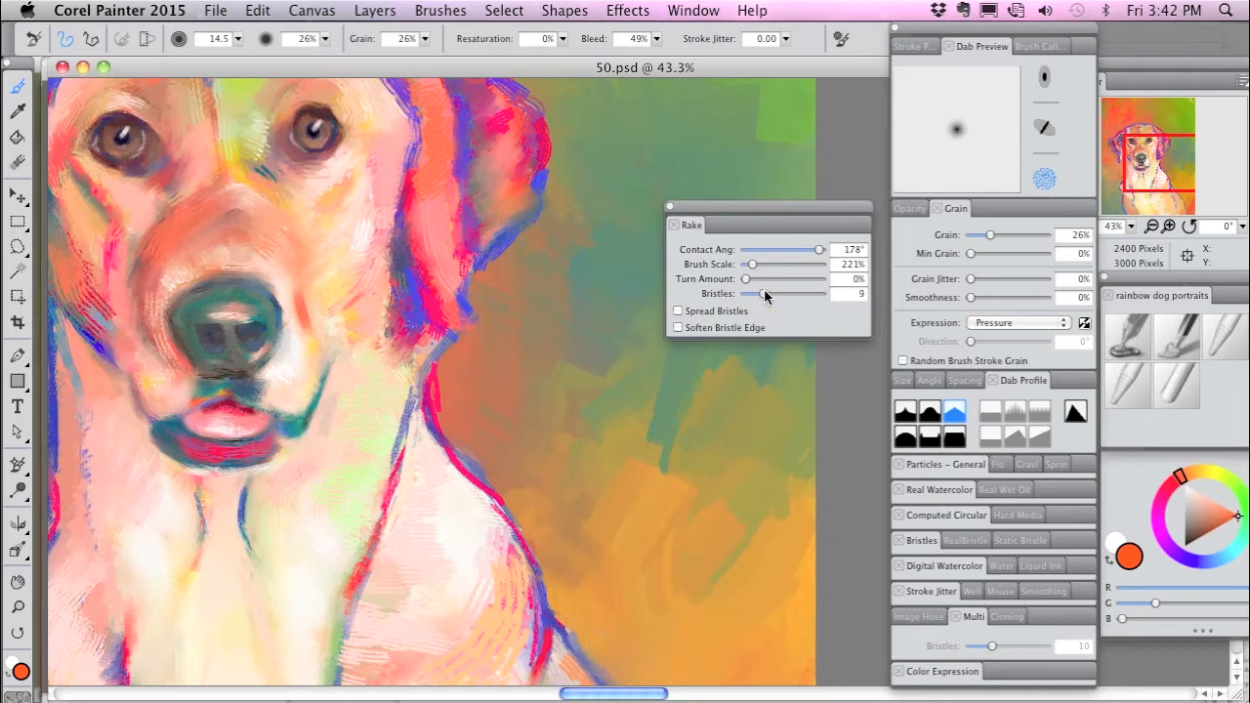
pyautogui.moveTo(760, 293); pyautogui.dragTo(757, 292)
pyautogui.moveTo(855, 224); pyautogui.dragTo(1129, 197)
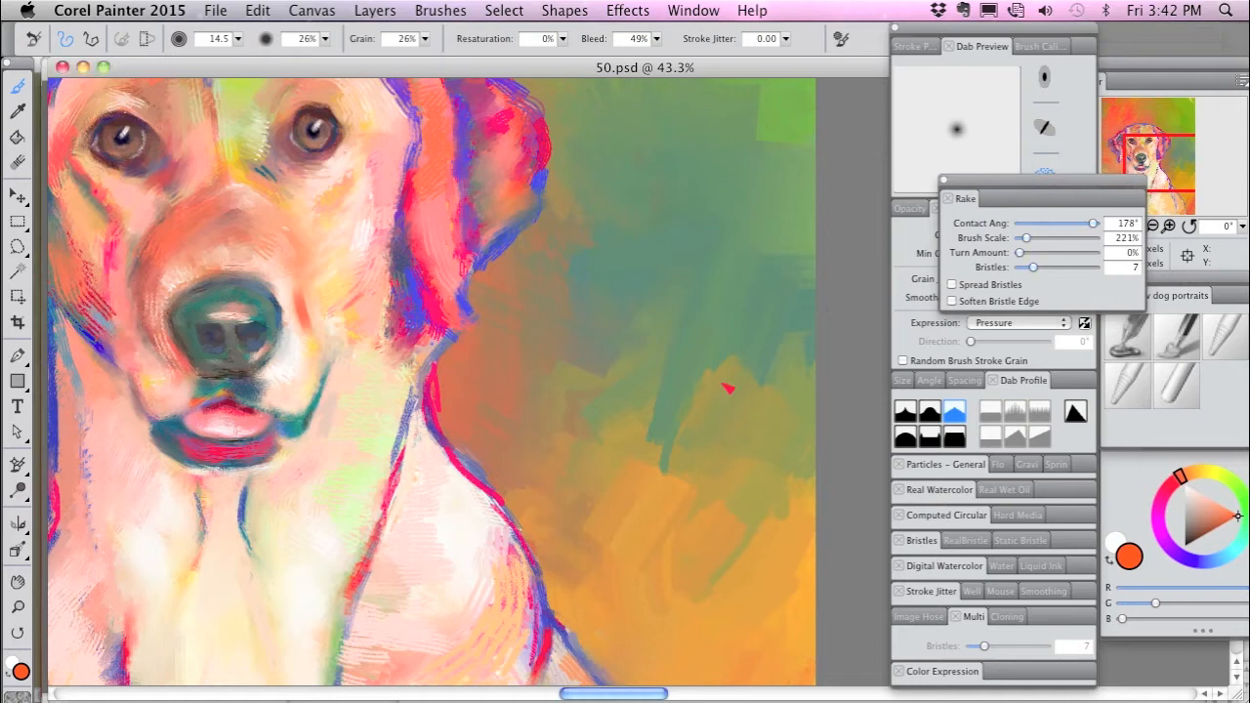
# Blend the teal and orange background areas beside the dog's shoulder with sweeping Water Rake strokes.
pyautogui.moveTo(710, 412)
pyautogui.mouseDown()
pyautogui.moveTo(634, 532)
pyautogui.moveTo(723, 487)
pyautogui.moveTo(686, 582)
pyautogui.mouseUp()
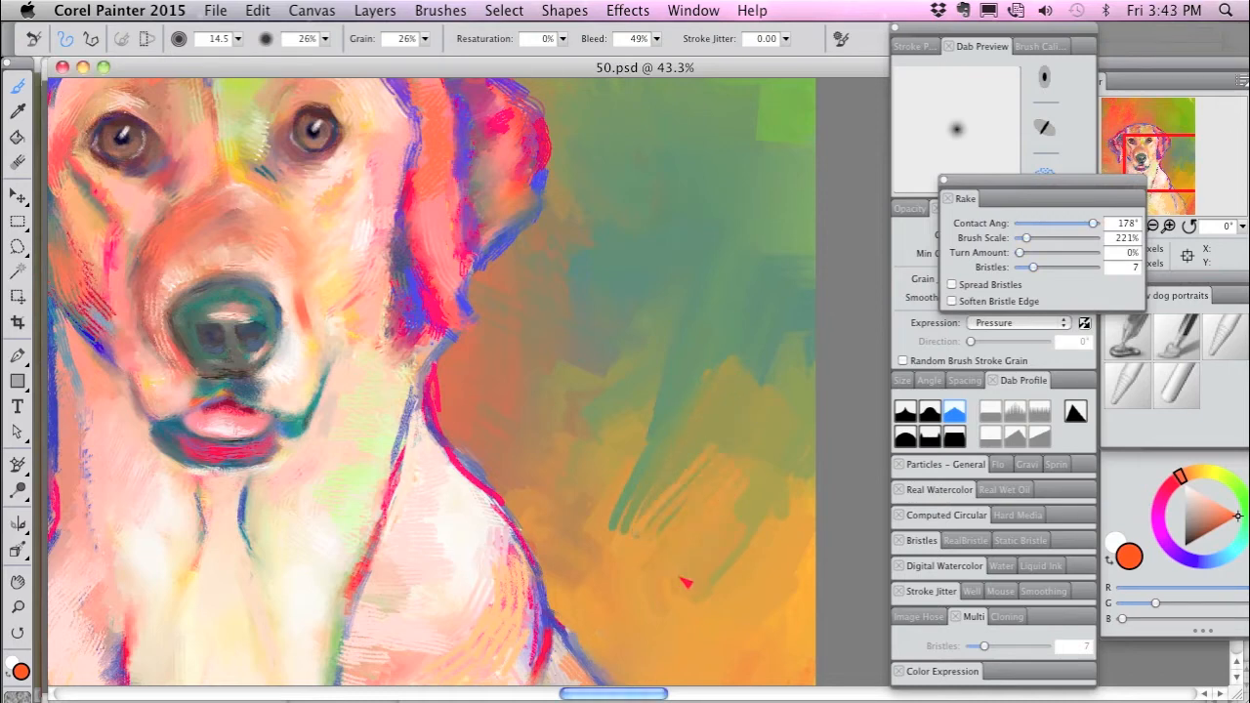
pyautogui.moveTo(619, 530)
pyautogui.mouseDown()
pyautogui.moveTo(658, 424)
pyautogui.moveTo(587, 579)
pyautogui.mouseUp()
pyautogui.moveTo(690, 536)
pyautogui.mouseDown()
pyautogui.moveTo(763, 405)
pyautogui.moveTo(713, 429)
pyautogui.moveTo(774, 352)
pyautogui.moveTo(667, 456)
pyautogui.moveTo(736, 351)
pyautogui.moveTo(667, 389)
pyautogui.mouseUp()
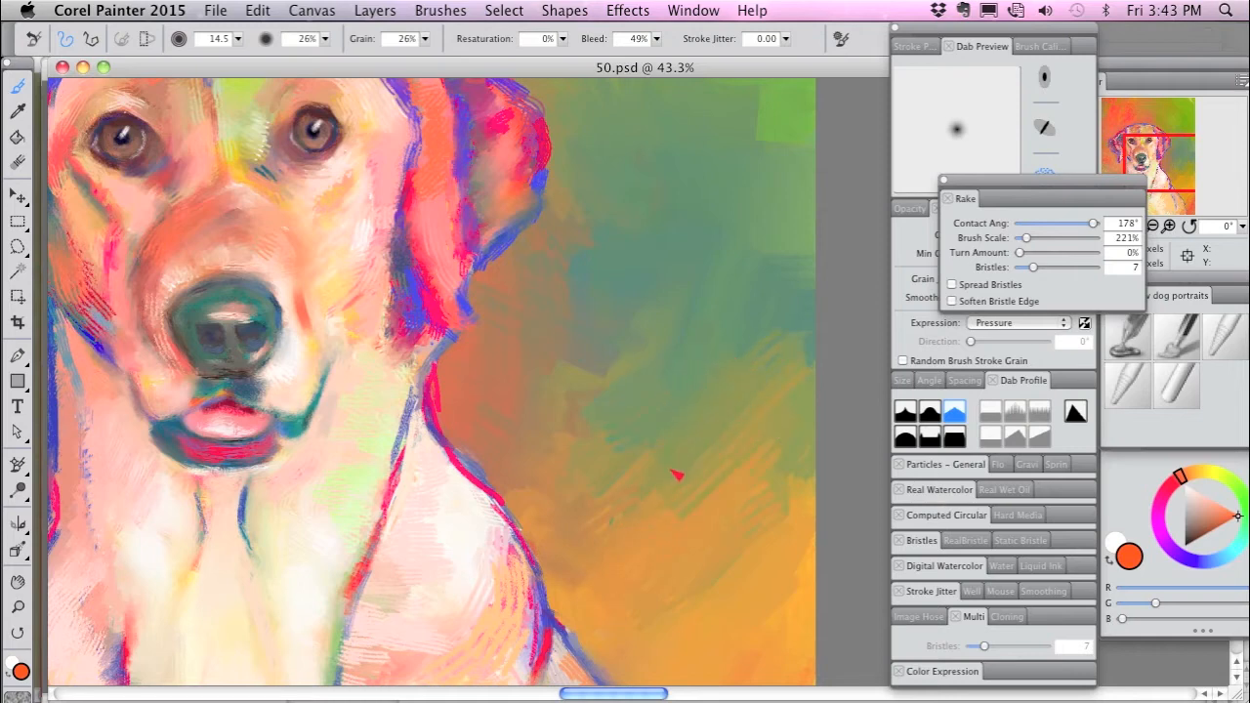
pyautogui.scroll(-5, 653, 441)
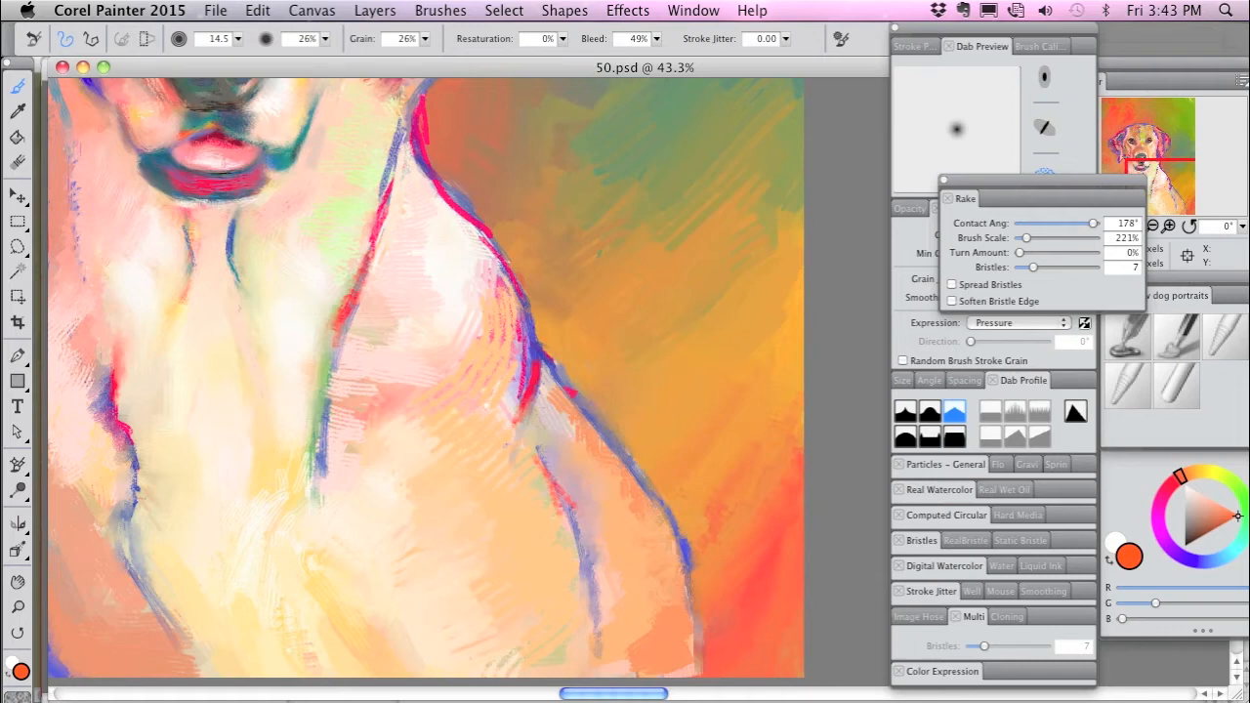
# View the bench photo DSCF3916aok.tif and its painted version DSCF3916gok.rif, fitting the painting to the window.
pyautogui.click(705, 12)
pyautogui.moveTo(709, 700)
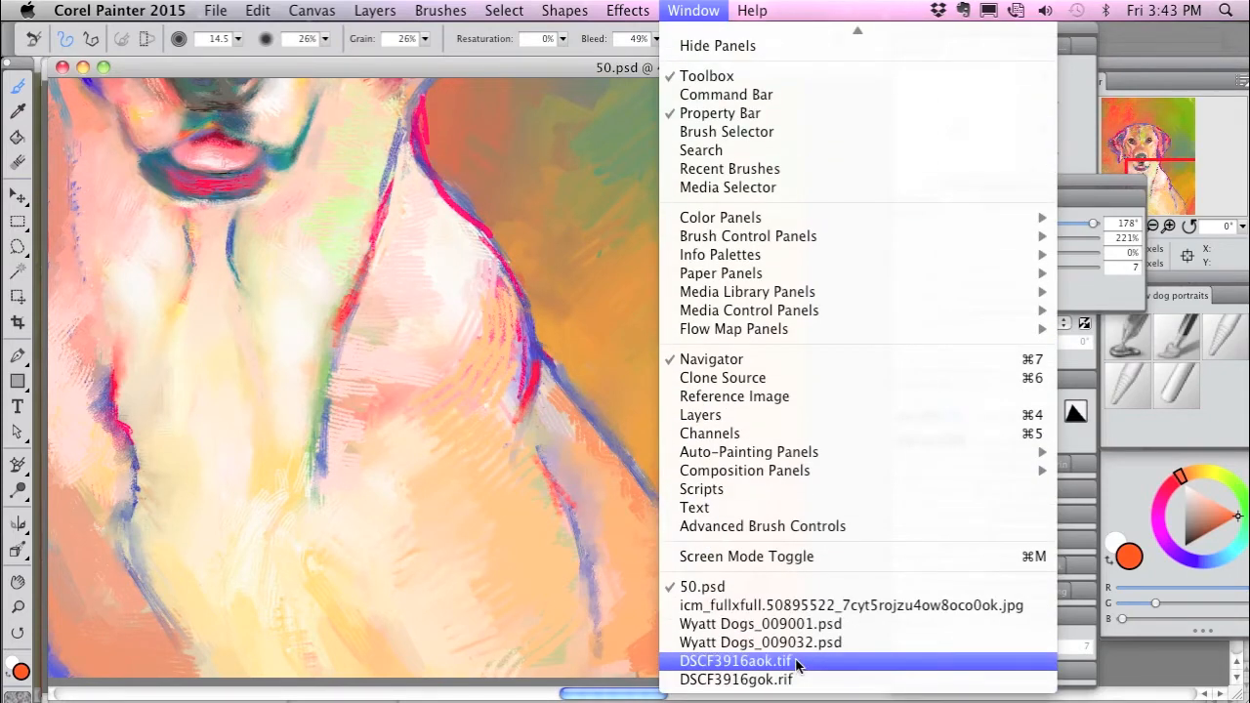
pyautogui.click(796, 662)
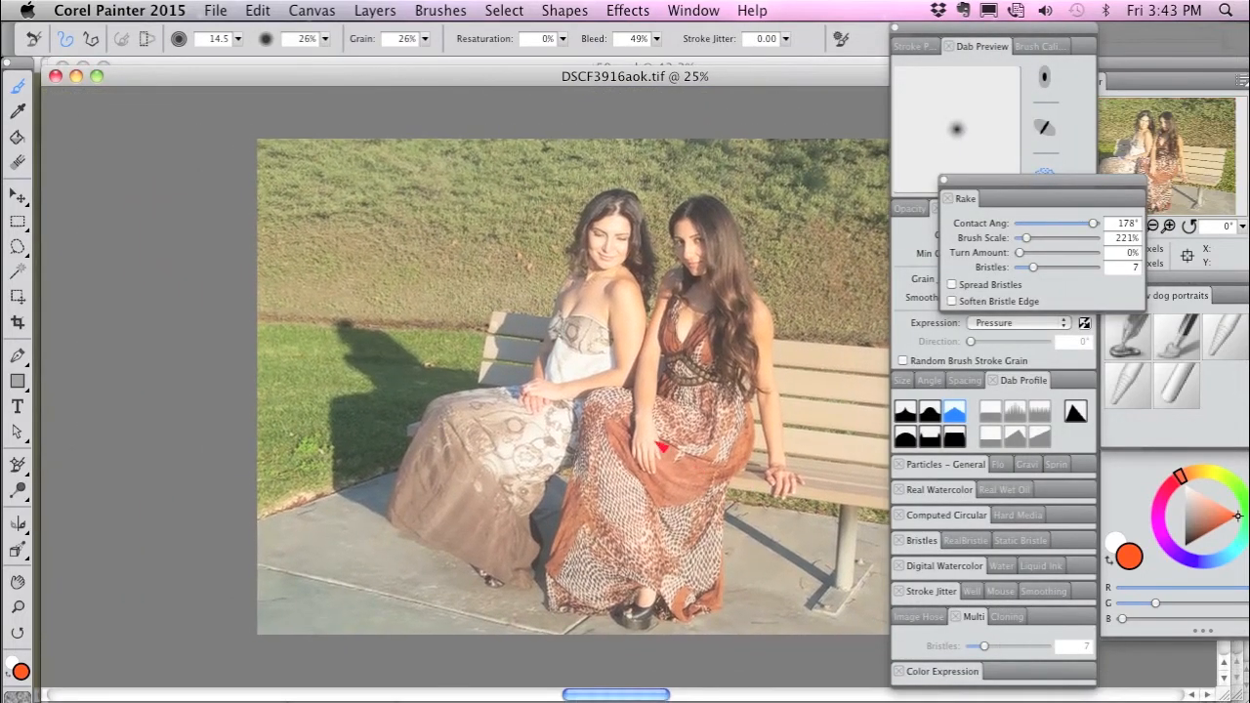
pyautogui.click(694, 11)
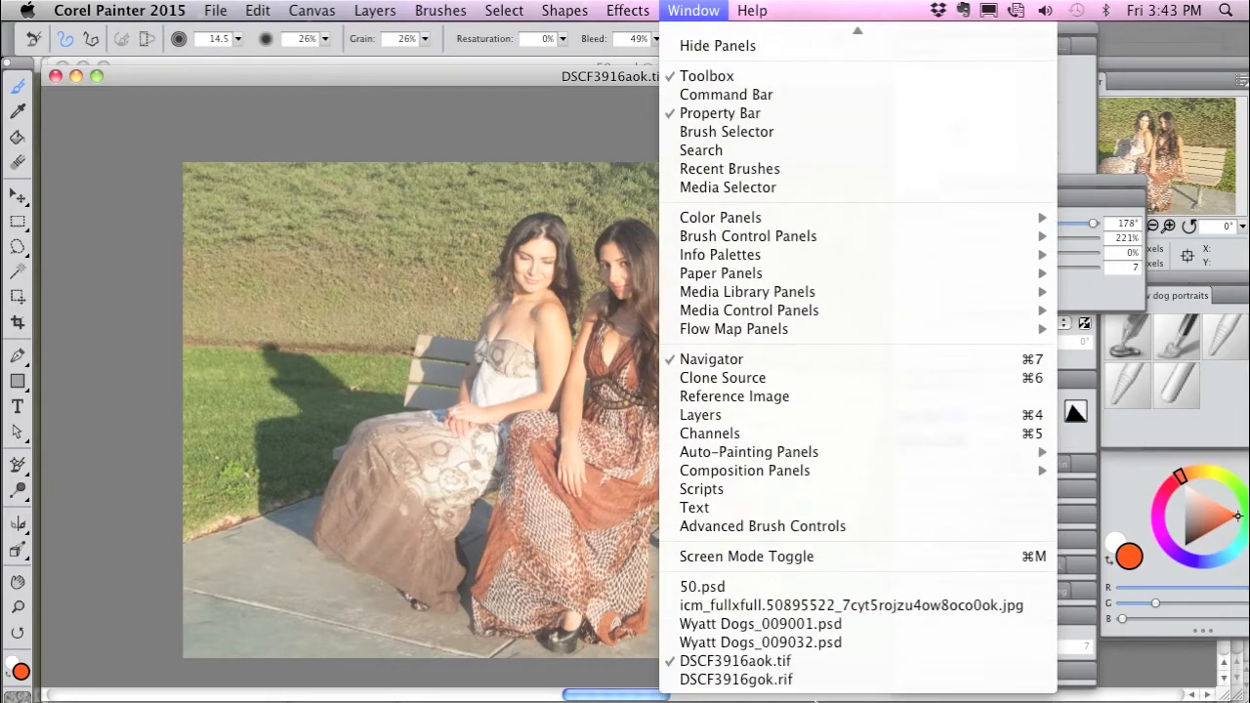
pyautogui.click(793, 679)
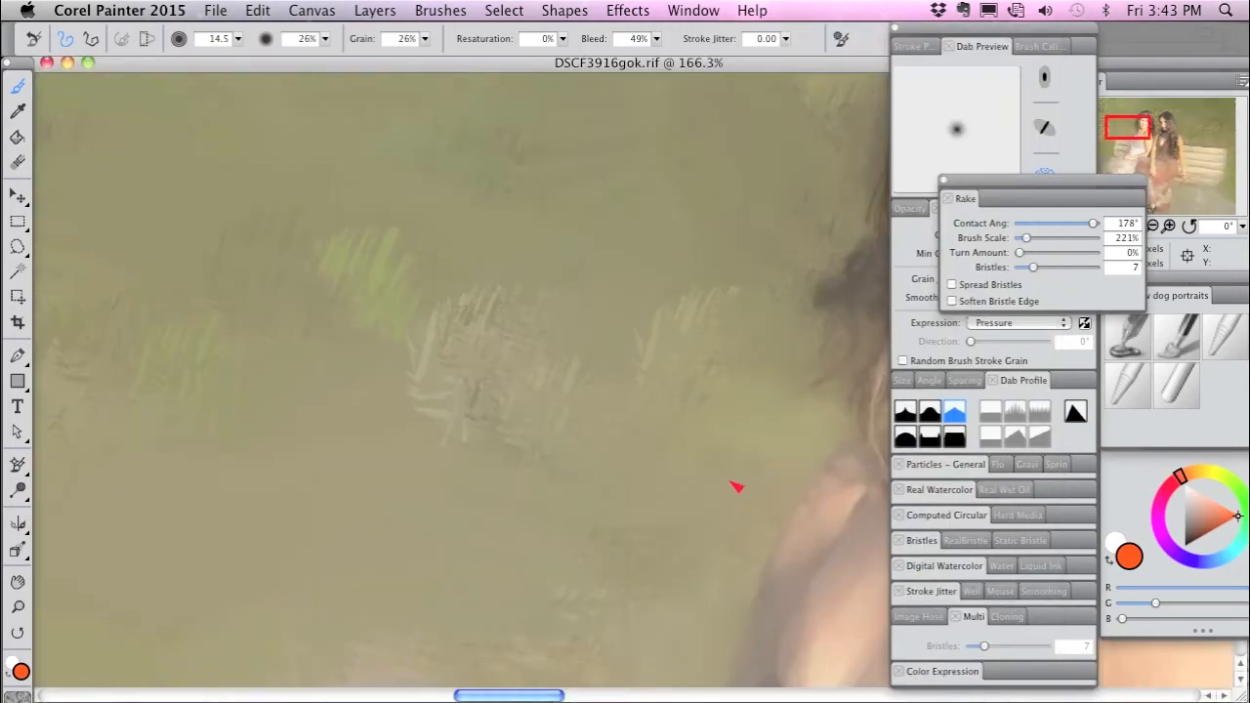
pyautogui.press('super+0')
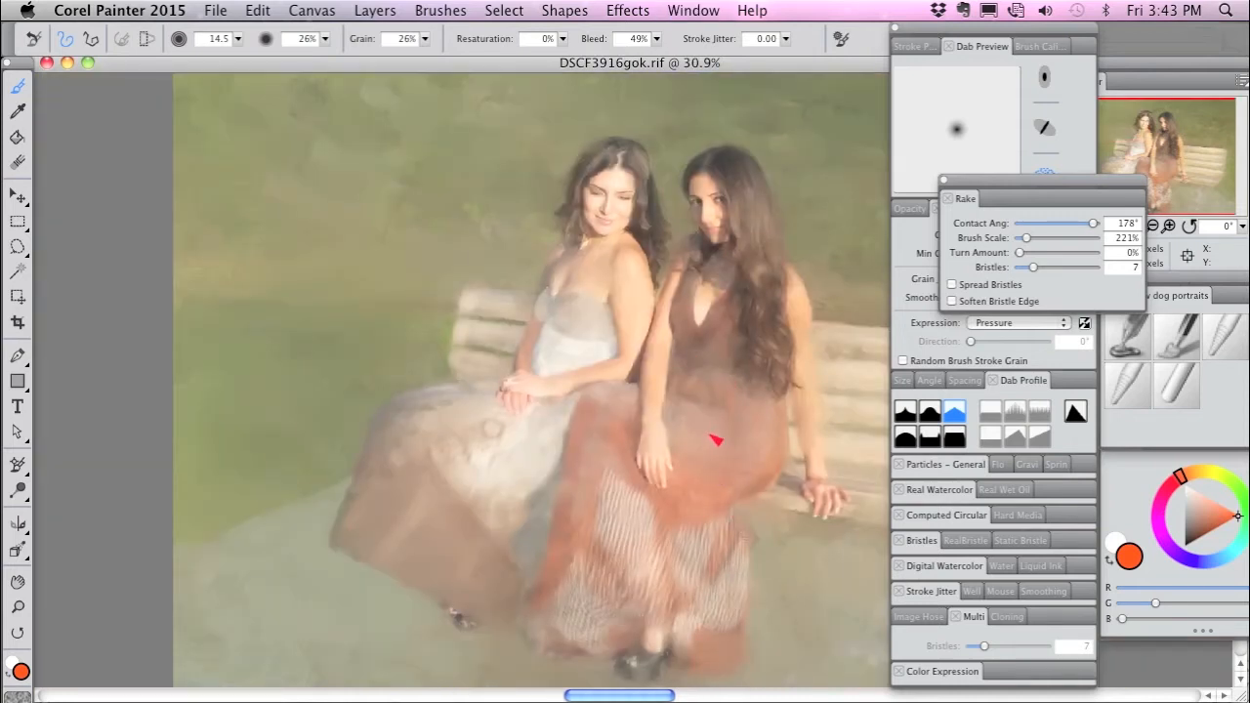
# Examine the blended brushwork up close on the women's arms, faces and hair, and the green background.
pyautogui.scroll(12, 713, 433)
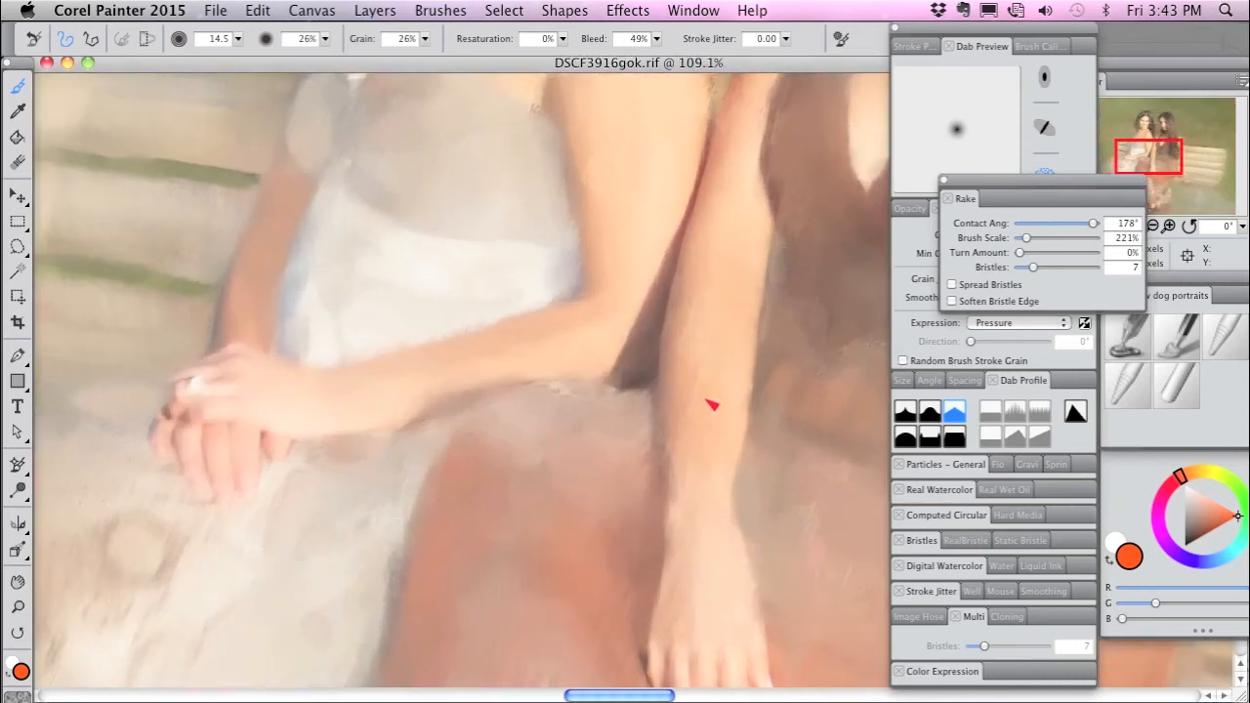
pyautogui.moveTo(739, 263); pyautogui.dragTo(499, 648)
pyautogui.moveTo(671, 410)
pyautogui.mouseDown()
pyautogui.moveTo(592, 521)
pyautogui.moveTo(587, 586)
pyautogui.mouseUp()
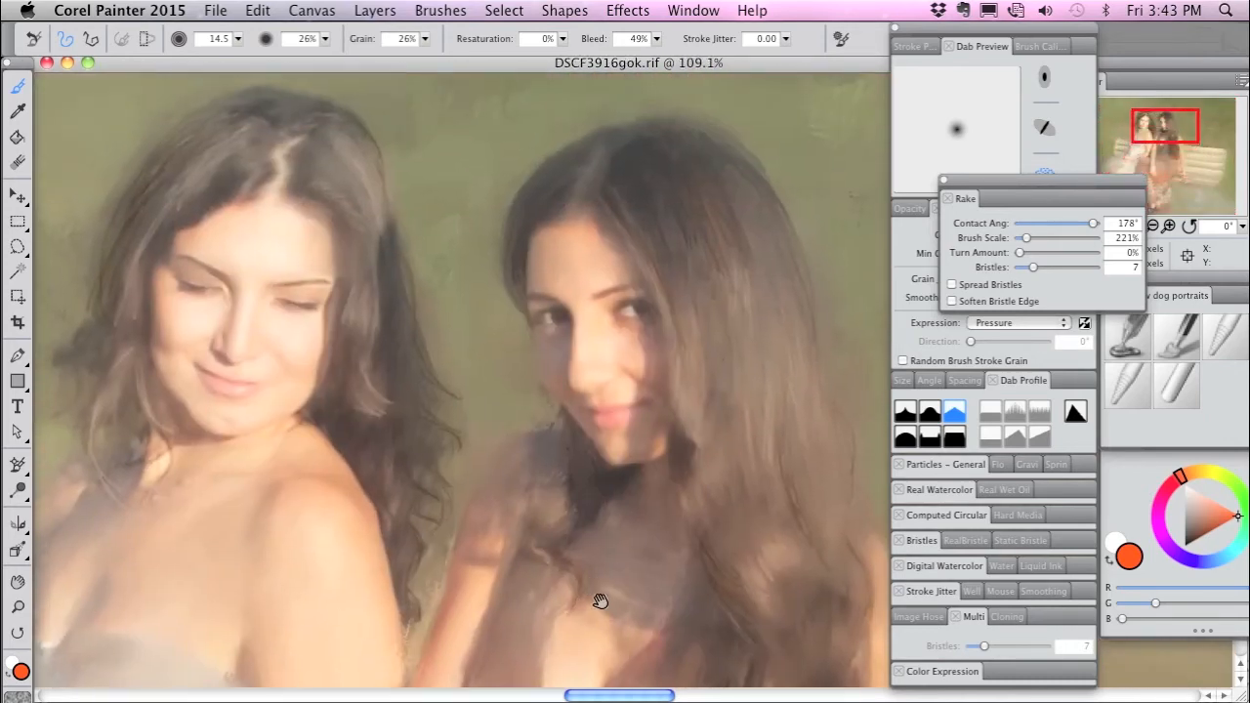
pyautogui.moveTo(752, 541); pyautogui.dragTo(455, 504)
pyautogui.moveTo(723, 527); pyautogui.dragTo(463, 449)
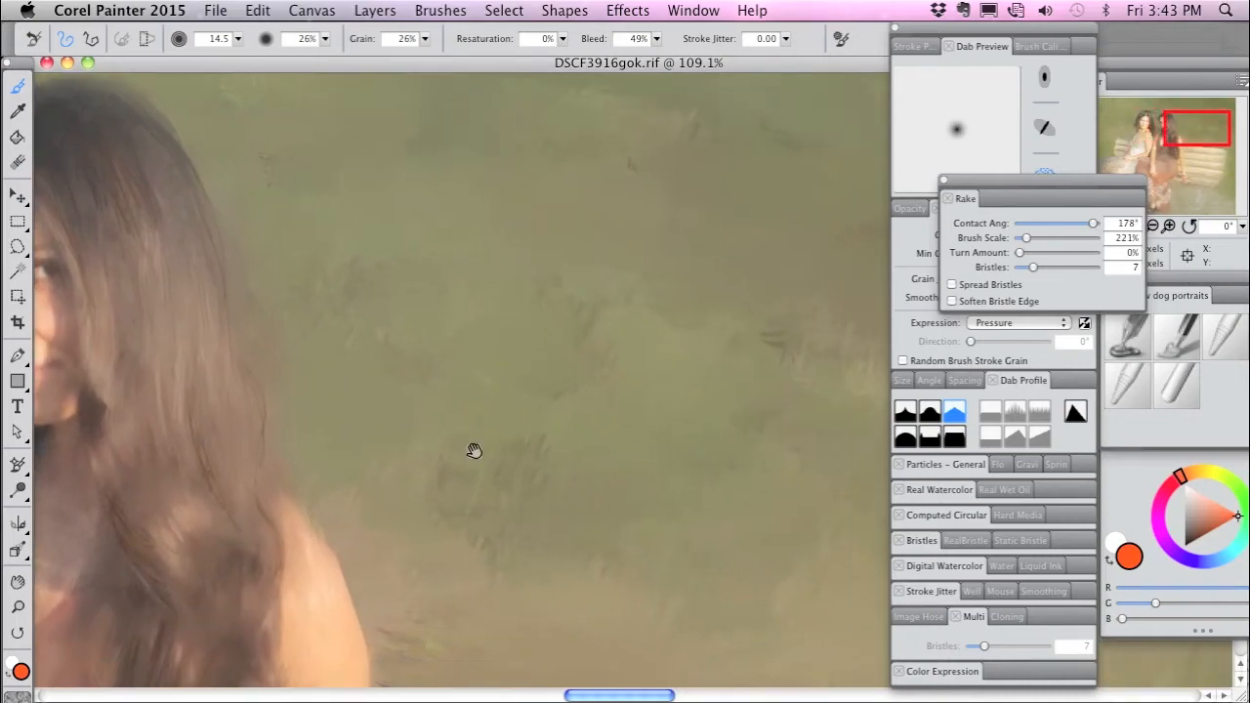
# Examine the painted brushwork up close on the bench slats, the women's dresses and the green background, and view the whole painting.
pyautogui.moveTo(759, 591); pyautogui.dragTo(865, 277)
pyautogui.moveTo(558, 538); pyautogui.dragTo(710, 337)
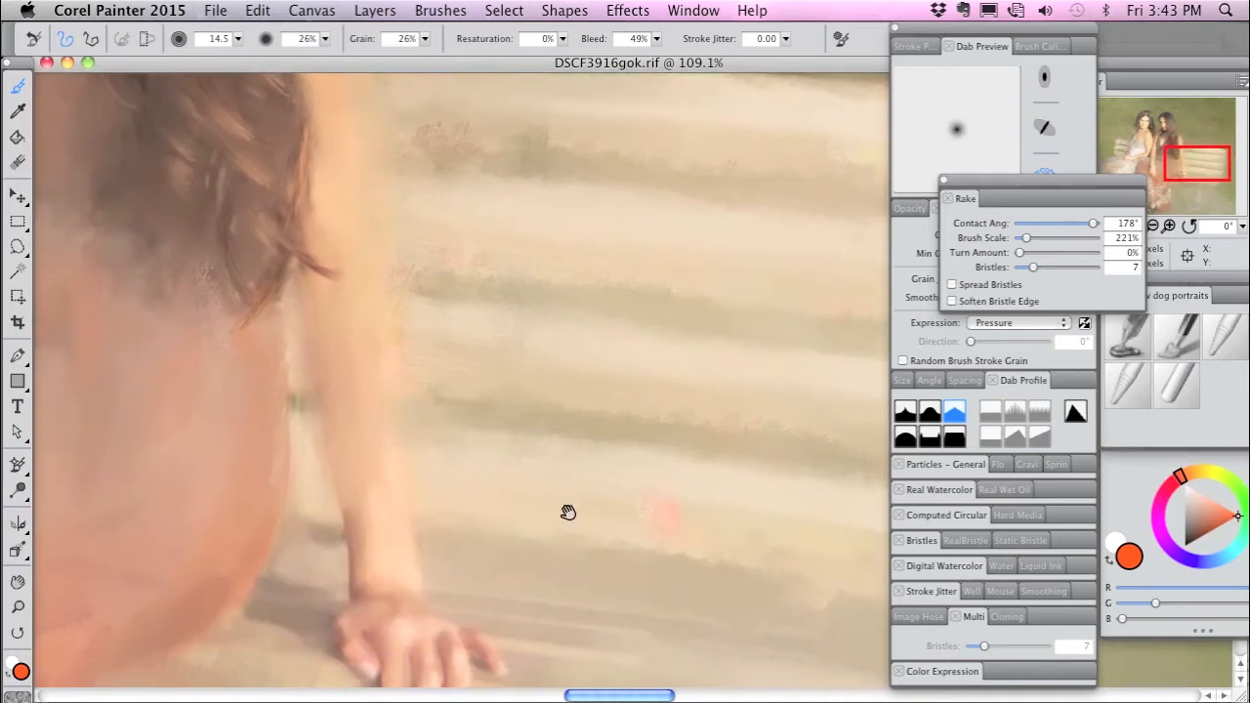
pyautogui.moveTo(544, 541); pyautogui.dragTo(719, 334)
pyautogui.moveTo(530, 592); pyautogui.dragTo(693, 263)
pyautogui.moveTo(491, 507); pyautogui.dragTo(931, 422)
pyautogui.moveTo(648, 496); pyautogui.dragTo(842, 527)
pyautogui.moveTo(547, 411); pyautogui.dragTo(850, 547)
pyautogui.moveTo(547, 357); pyautogui.dragTo(593, 484)
pyautogui.moveTo(695, 281); pyautogui.dragTo(588, 401)
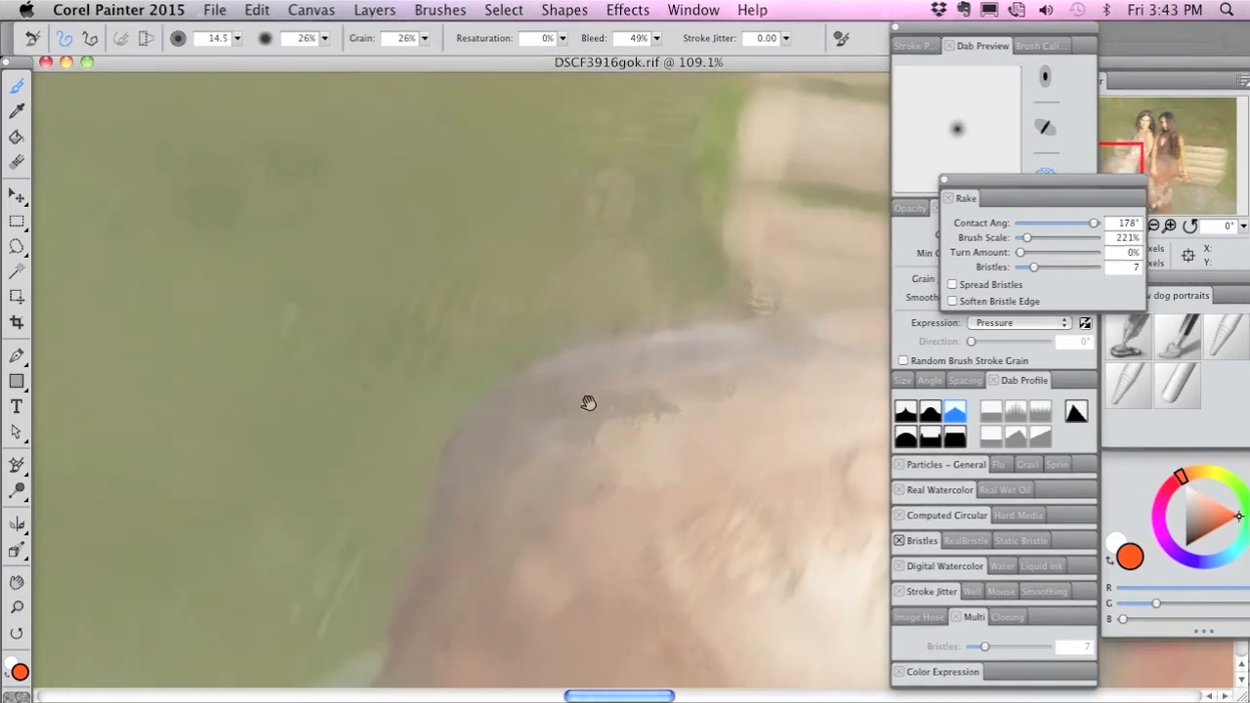
pyautogui.press('super+0')
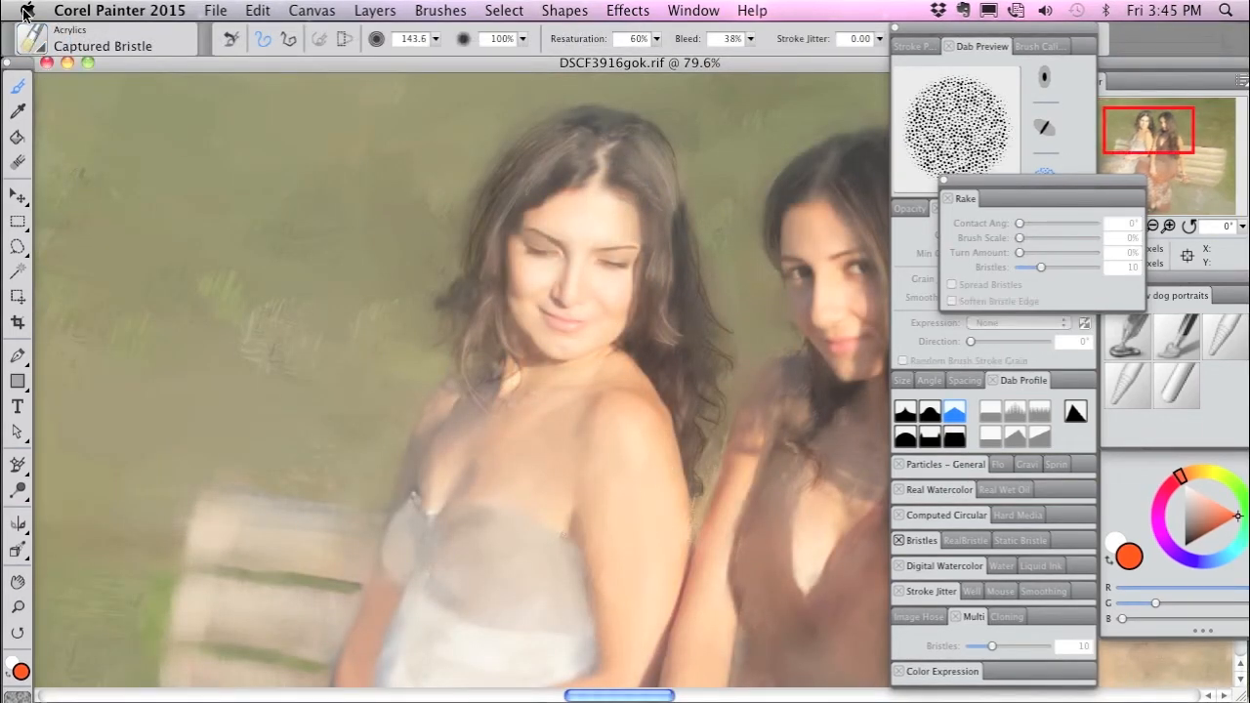
# Choose the karensnewoil02 brush from the Sperling Impressionist Portraits brush category.
pyautogui.click(26, 44)
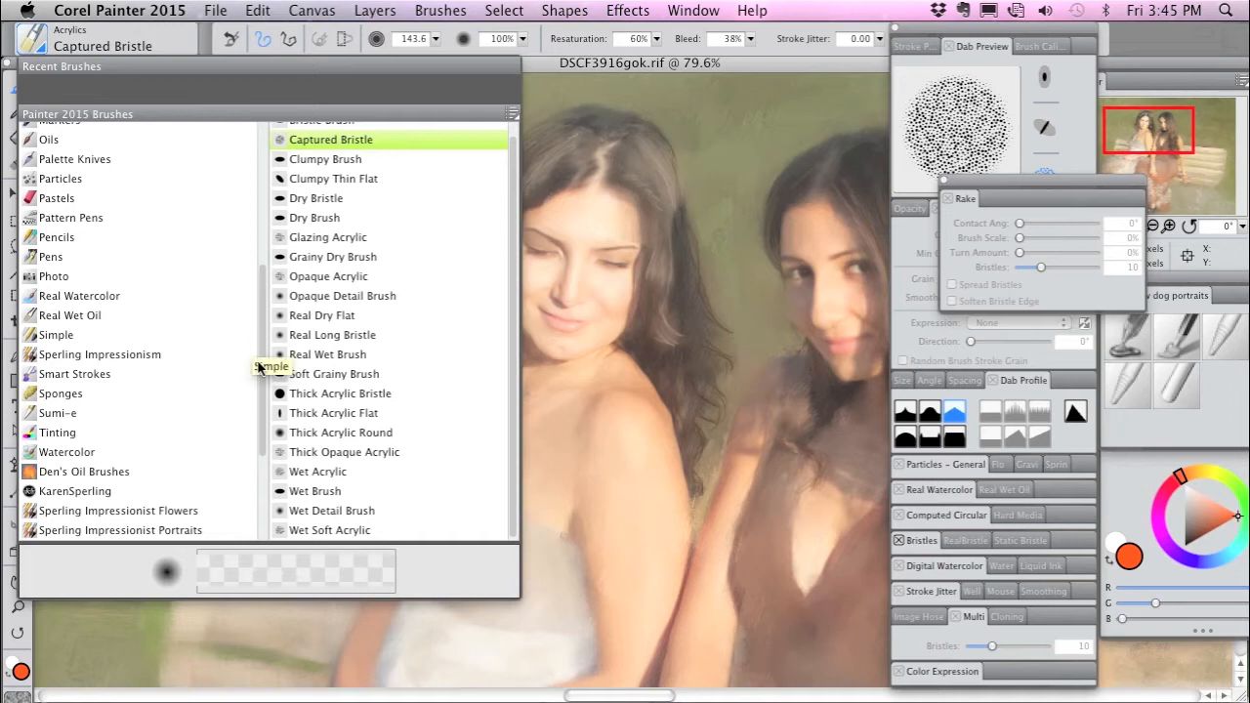
pyautogui.moveTo(260, 386); pyautogui.dragTo(261, 471)
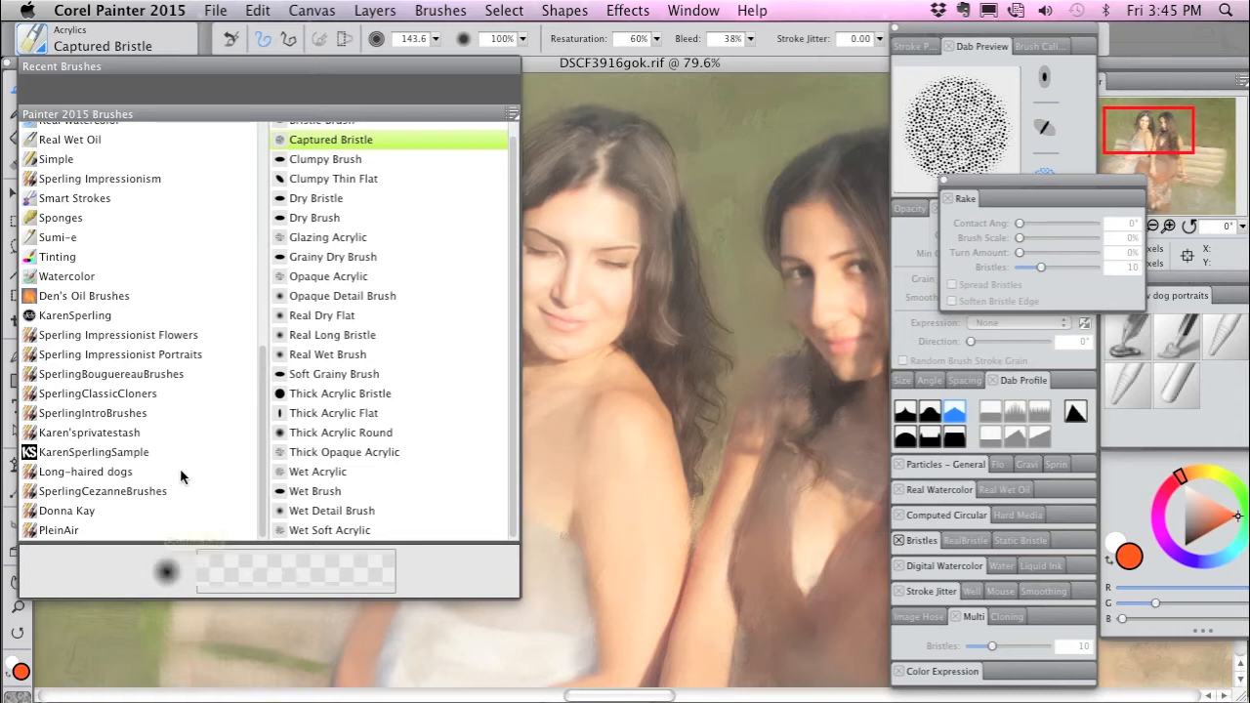
pyautogui.click(176, 354)
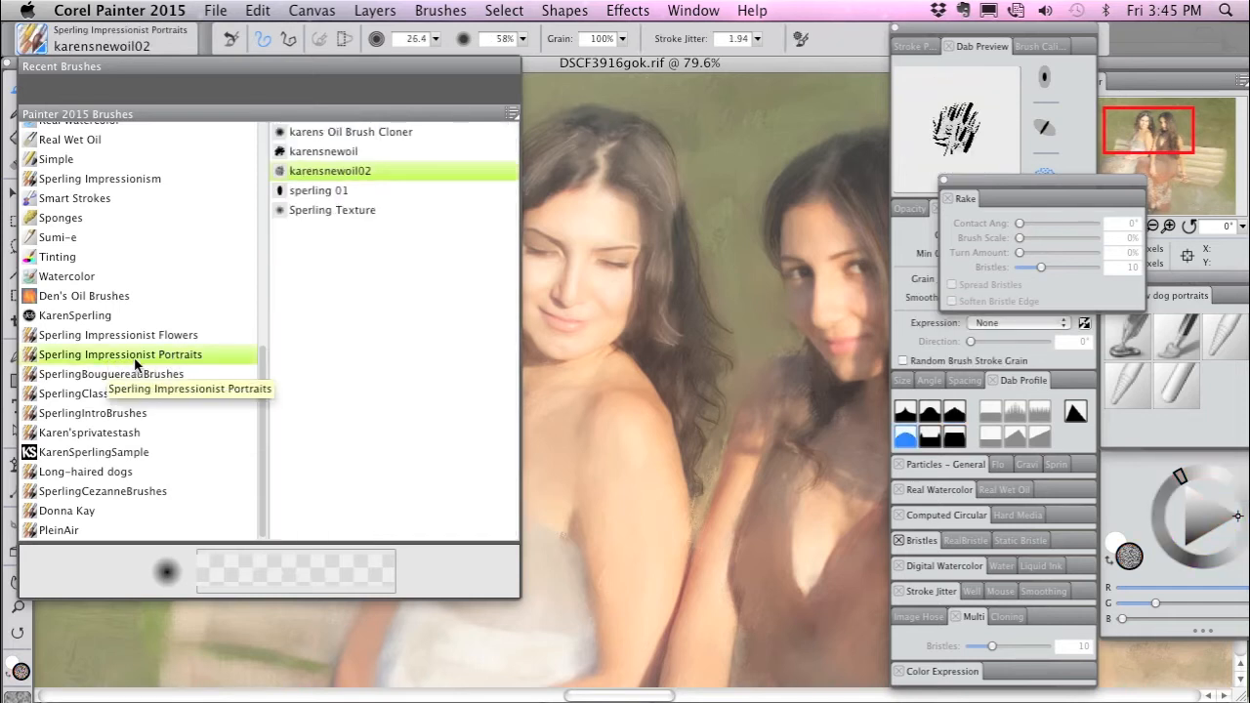
pyautogui.click(364, 175)
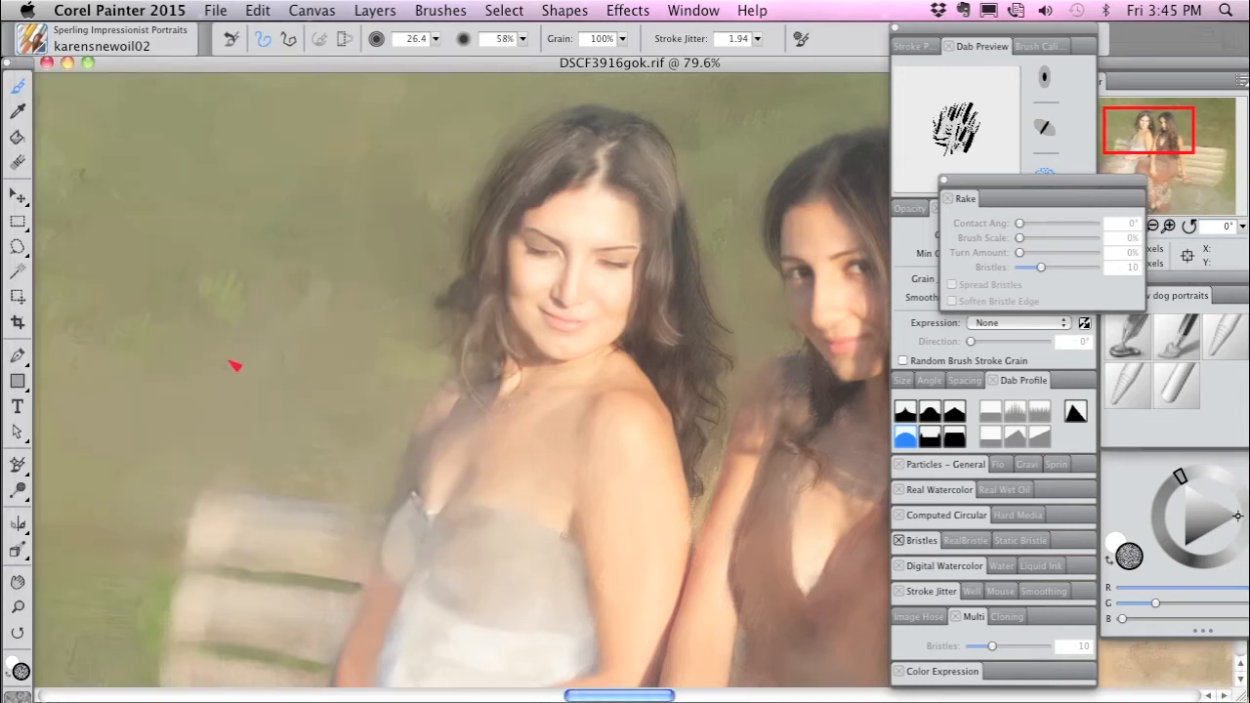
# Blend the green background patches beside the light-dressed woman's hair with short, multidirectional karensnewoil02 strokes.
pyautogui.press('super+plus')
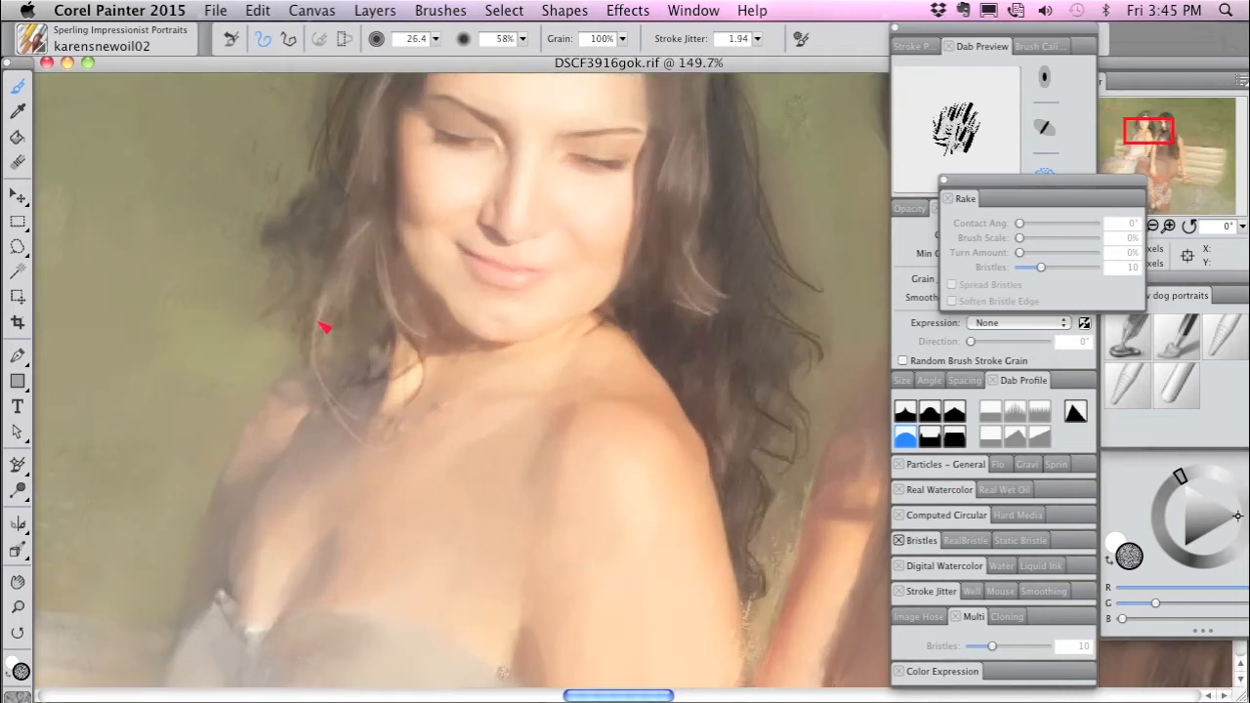
pyautogui.moveTo(245, 302); pyautogui.dragTo(721, 459)
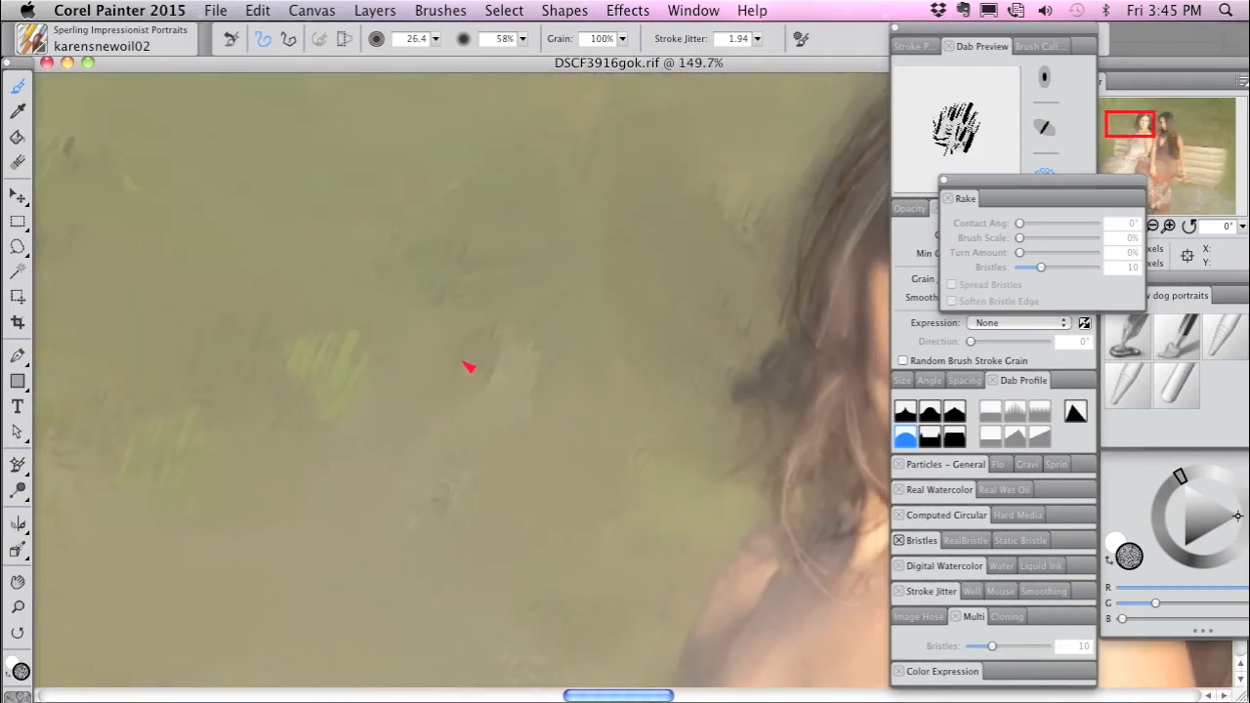
pyautogui.moveTo(314, 362); pyautogui.dragTo(350, 341)
pyautogui.moveTo(479, 269)
pyautogui.mouseDown()
pyautogui.moveTo(462, 390)
pyautogui.moveTo(522, 371)
pyautogui.moveTo(583, 453)
pyautogui.moveTo(540, 400)
pyautogui.mouseUp()
pyautogui.moveTo(498, 293)
pyautogui.mouseDown()
pyautogui.moveTo(460, 274)
pyautogui.moveTo(397, 472)
pyautogui.mouseUp()
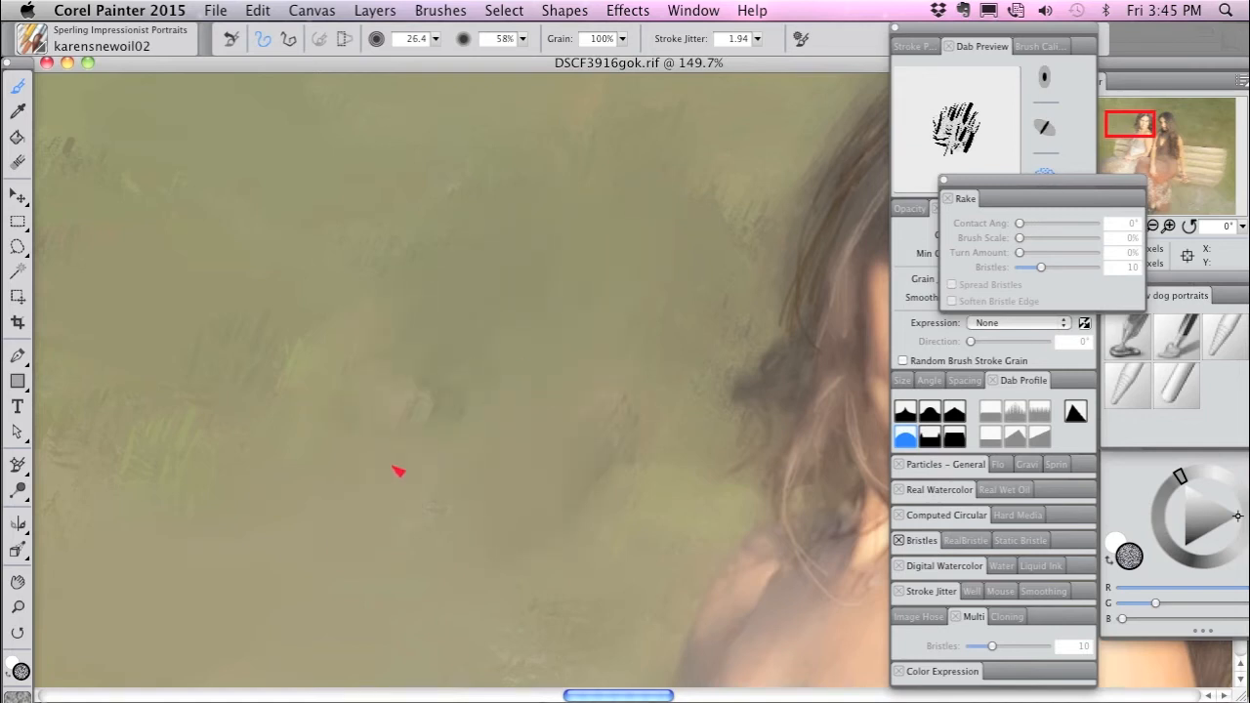
pyautogui.moveTo(346, 292)
pyautogui.mouseDown()
pyautogui.moveTo(153, 551)
pyautogui.moveTo(339, 598)
pyautogui.moveTo(241, 365)
pyautogui.moveTo(554, 413)
pyautogui.mouseUp()
pyautogui.moveTo(606, 342)
pyautogui.mouseDown()
pyautogui.moveTo(538, 516)
pyautogui.moveTo(483, 557)
pyautogui.moveTo(341, 604)
pyautogui.moveTo(467, 473)
pyautogui.moveTo(501, 509)
pyautogui.moveTo(537, 587)
pyautogui.moveTo(576, 621)
pyautogui.mouseUp()
# Choose SperlingBouguereauBlender01 from the SperlingBouguereauBrushes category for blending the women's skin.
pyautogui.moveTo(726, 589); pyautogui.dragTo(453, 321)
pyautogui.moveTo(587, 491); pyautogui.dragTo(399, 341)
pyautogui.click(31, 40)
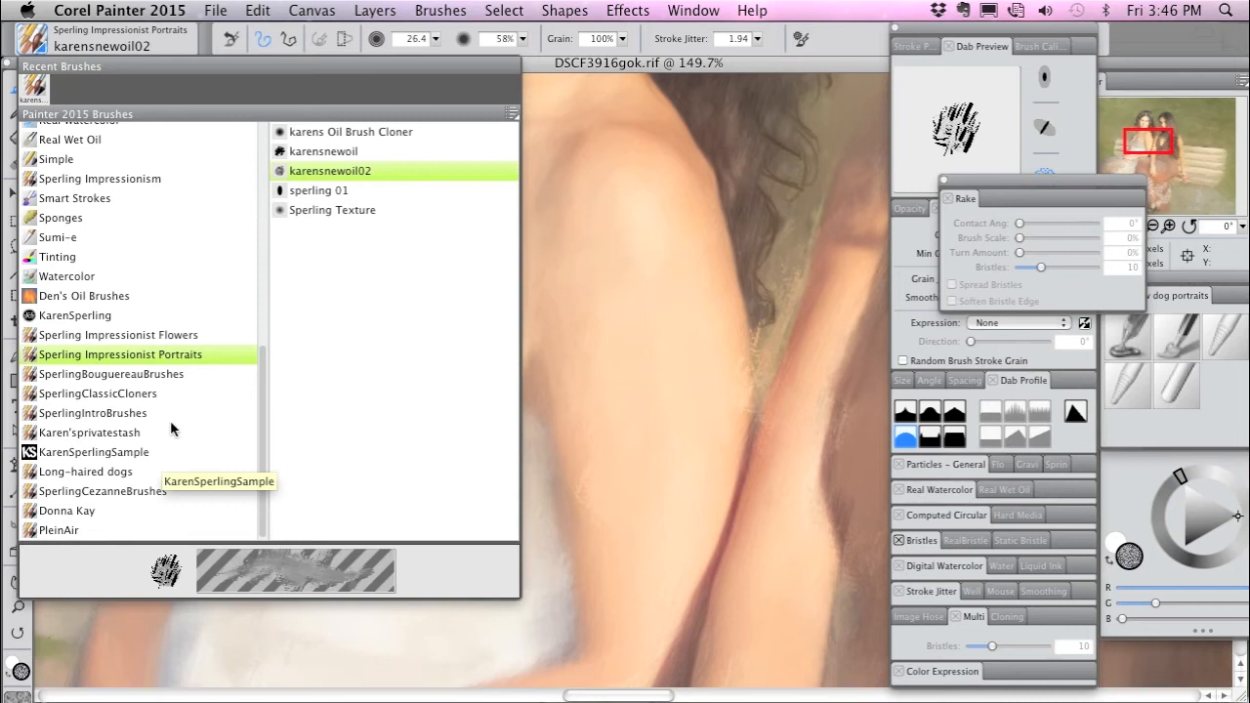
pyautogui.click(171, 376)
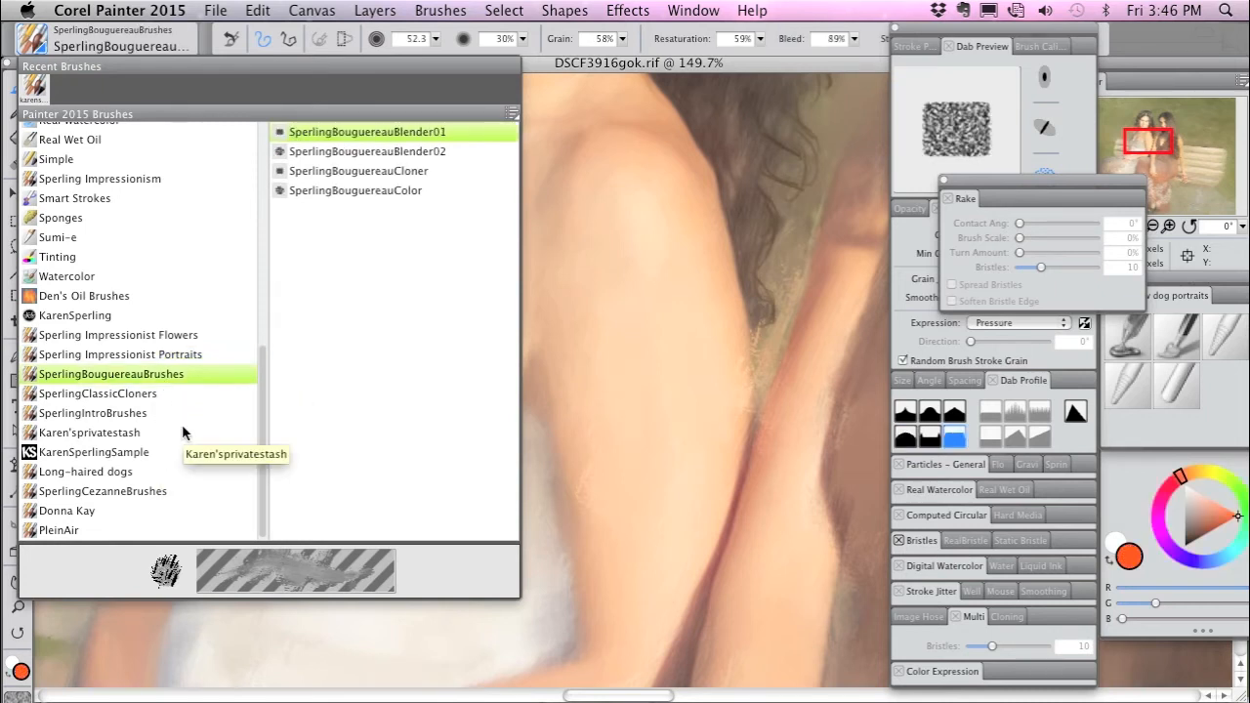
pyautogui.click(439, 133)
# Undo the red test stroke, reset the blender to 0% Resaturation, and blend the shoulder's edge against the dark hair.
pyautogui.moveTo(705, 273)
pyautogui.mouseDown()
pyautogui.moveTo(553, 516)
pyautogui.moveTo(524, 466)
pyautogui.moveTo(533, 452)
pyautogui.moveTo(538, 476)
pyautogui.mouseUp()
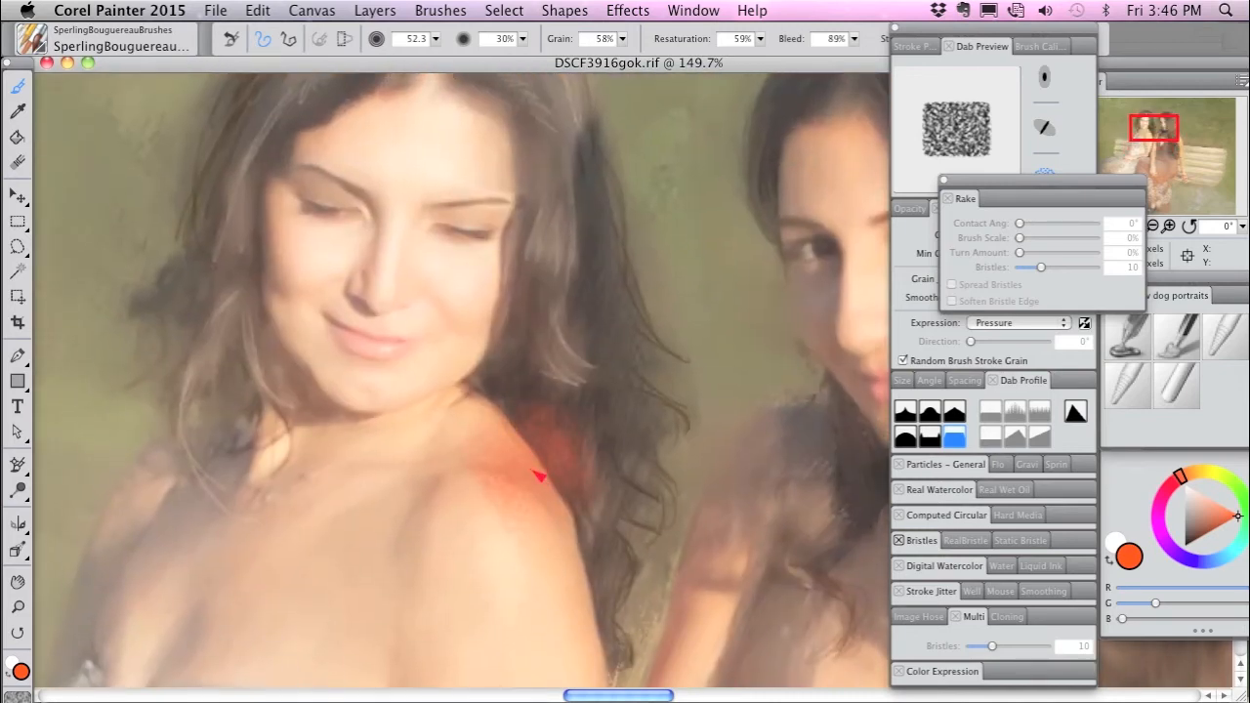
pyautogui.press('super+z')
pyautogui.click(231, 40)
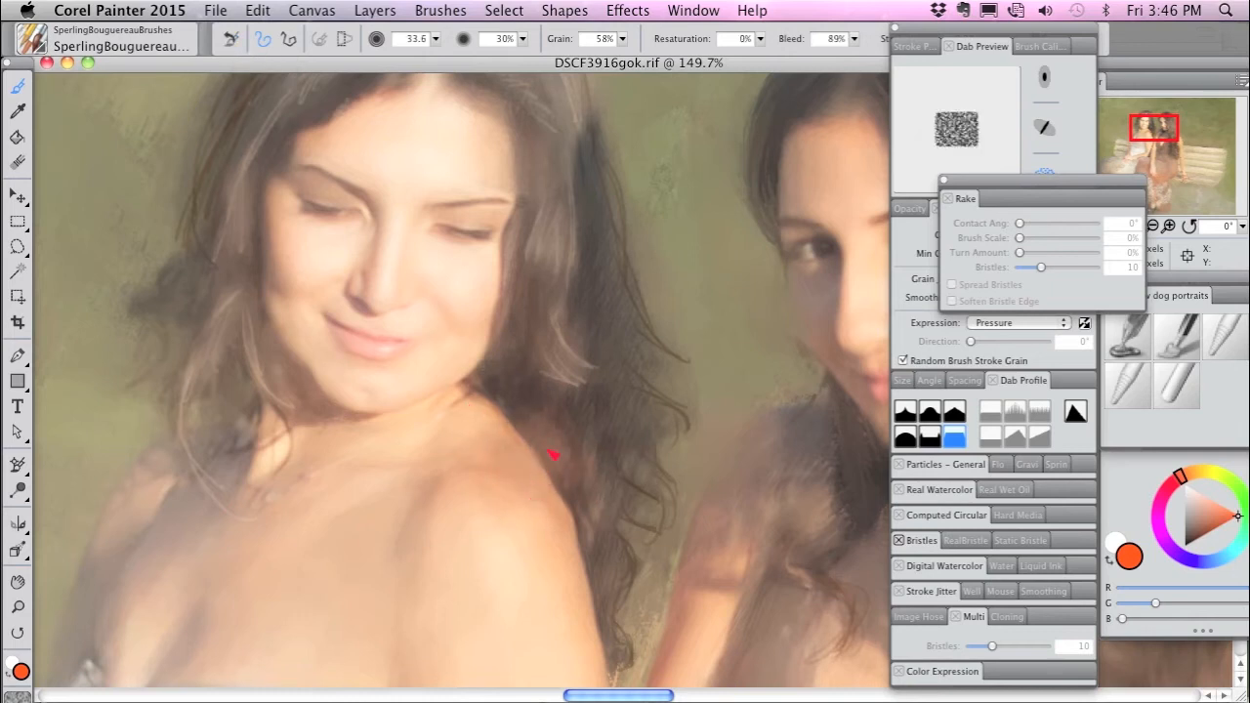
pyautogui.moveTo(533, 452); pyautogui.dragTo(530, 449)
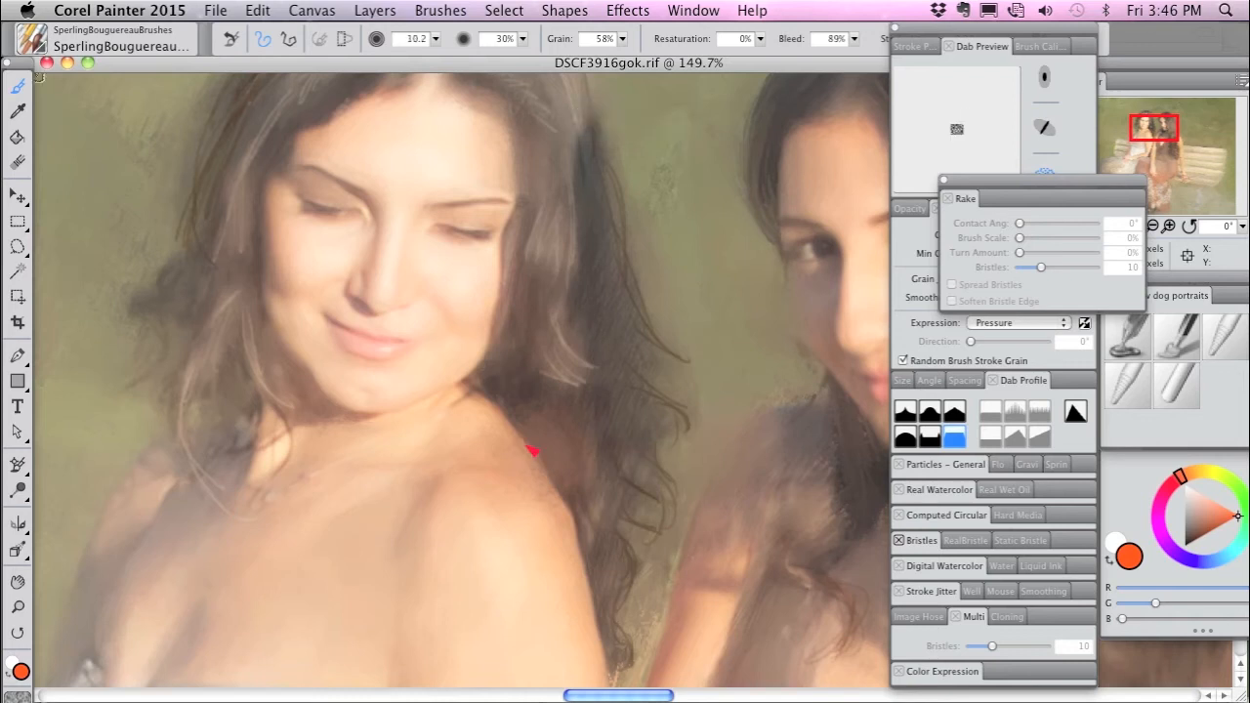